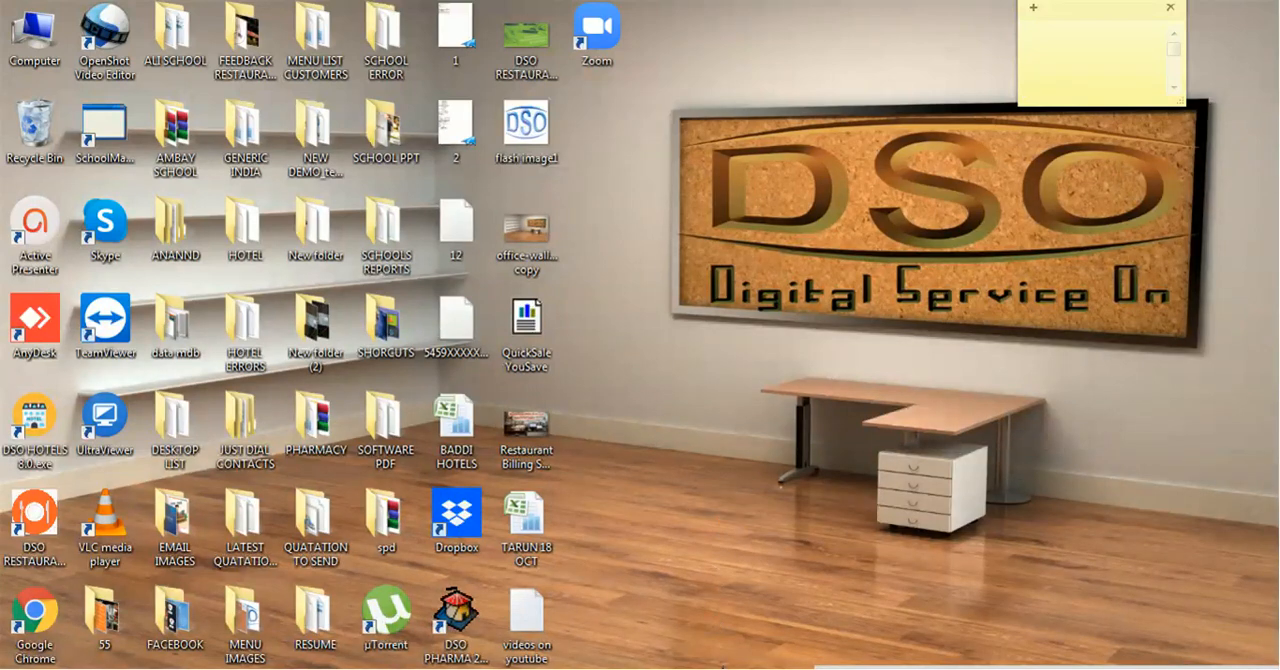
- Switch to the restaurant software's Back Office and log out of the current session
click(722, 668)
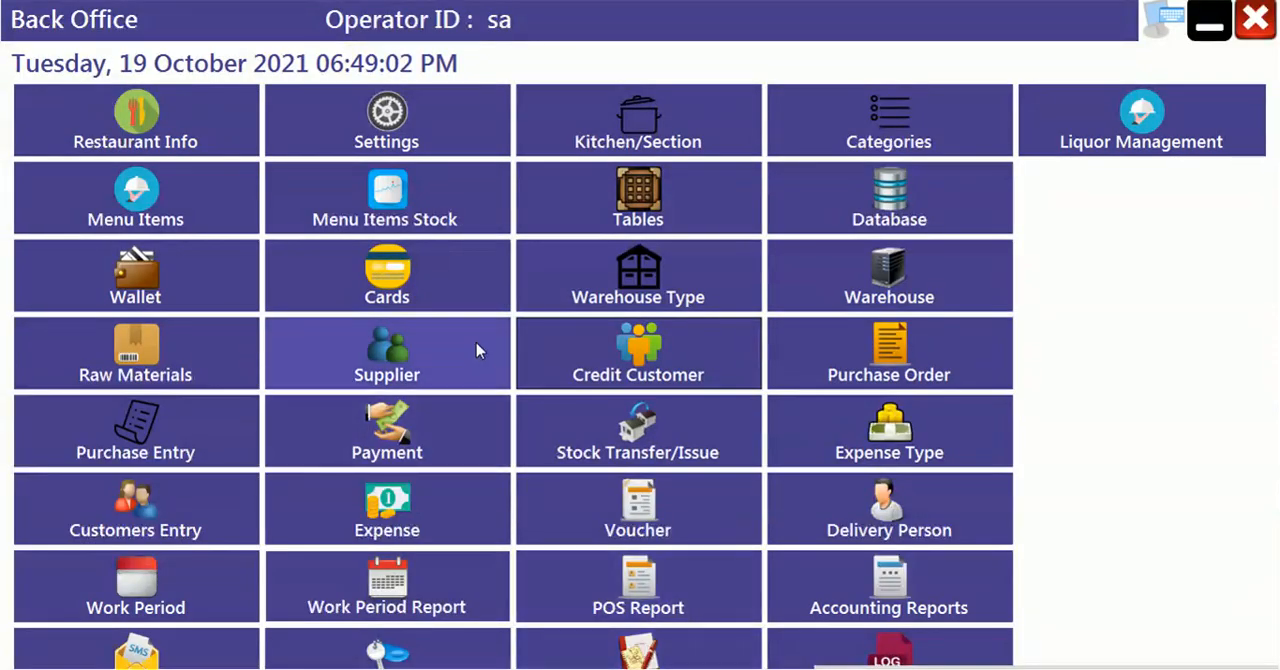
click(1256, 22)
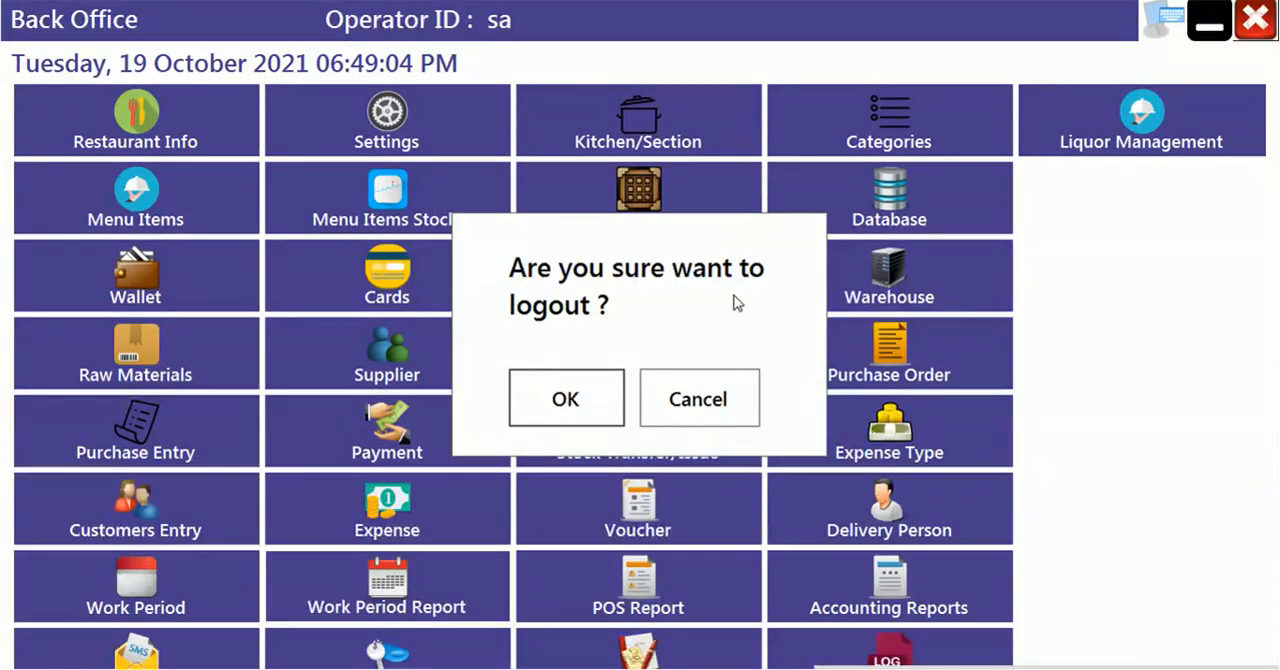
click(588, 399)
- Log in with the operator PIN and enter the Back Office
click(538, 217)
click(621, 217)
click(708, 227)
click(537, 291)
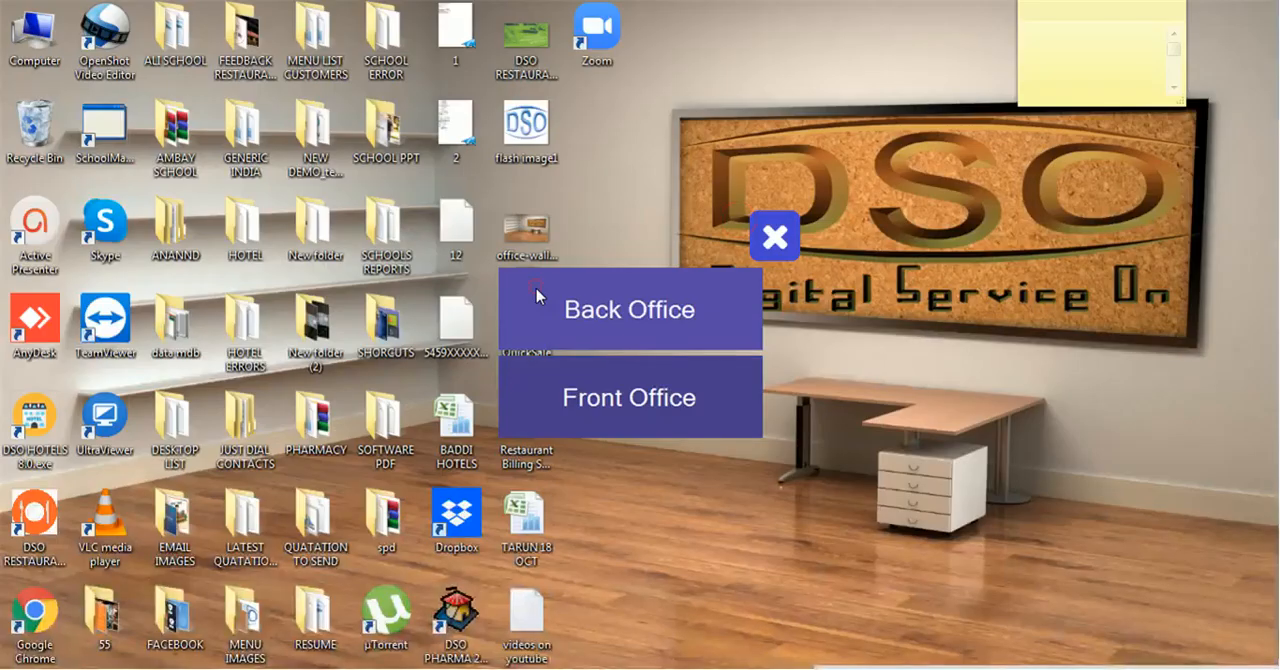
click(621, 329)
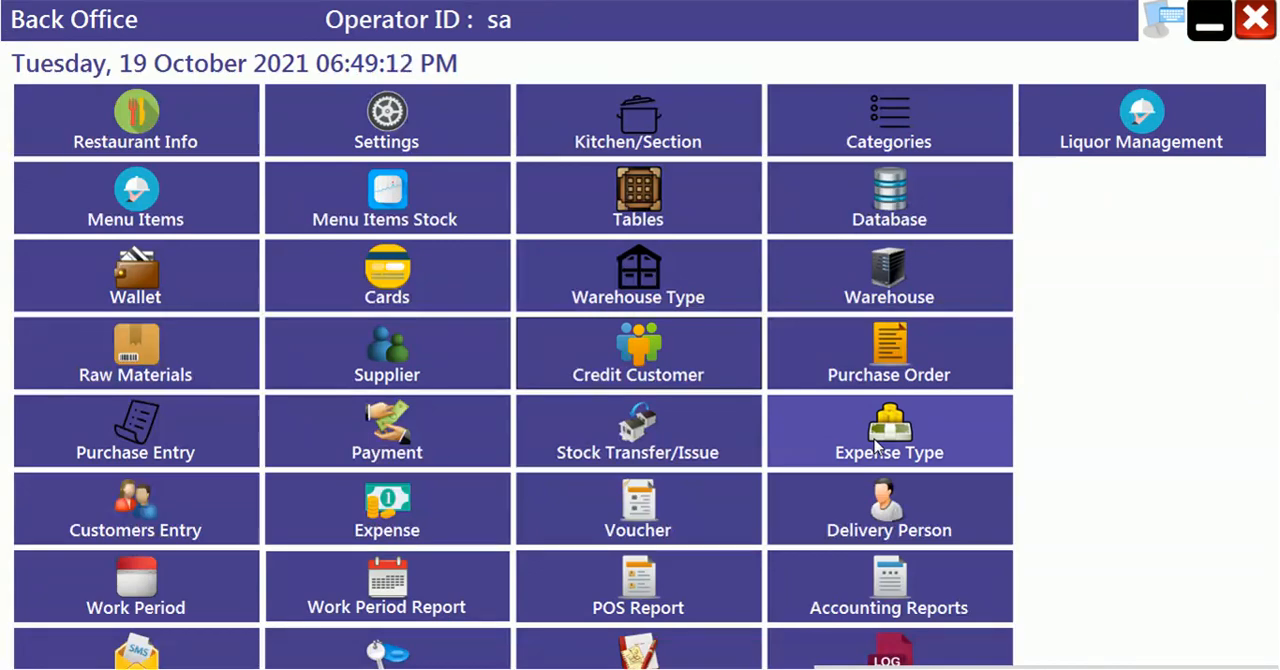
- Save a new expense type named DIRECT and close the list of expense types
click(875, 445)
click(553, 480)
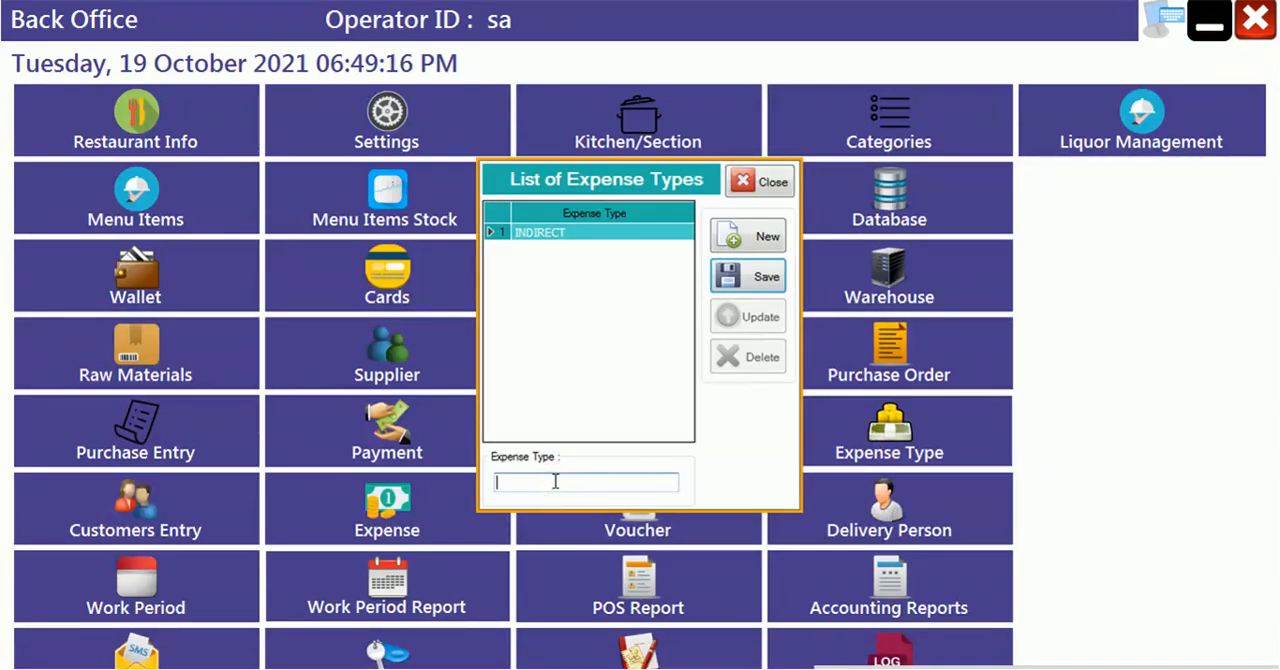
text(DIRECT)
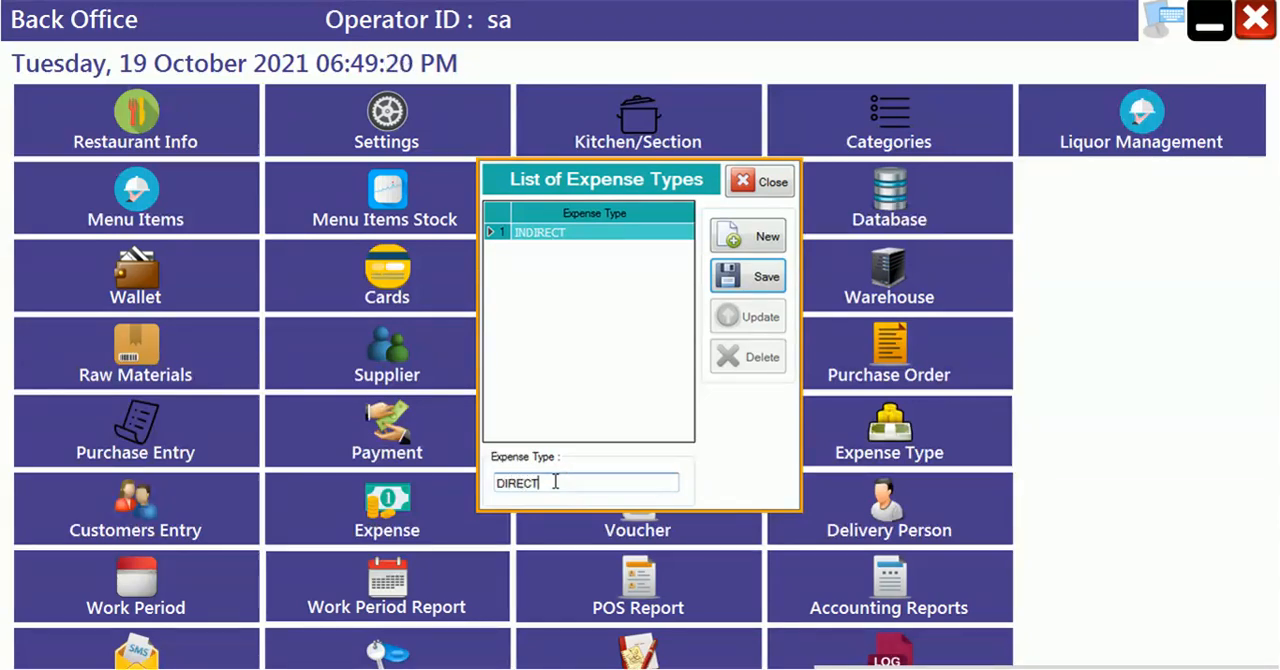
click(752, 292)
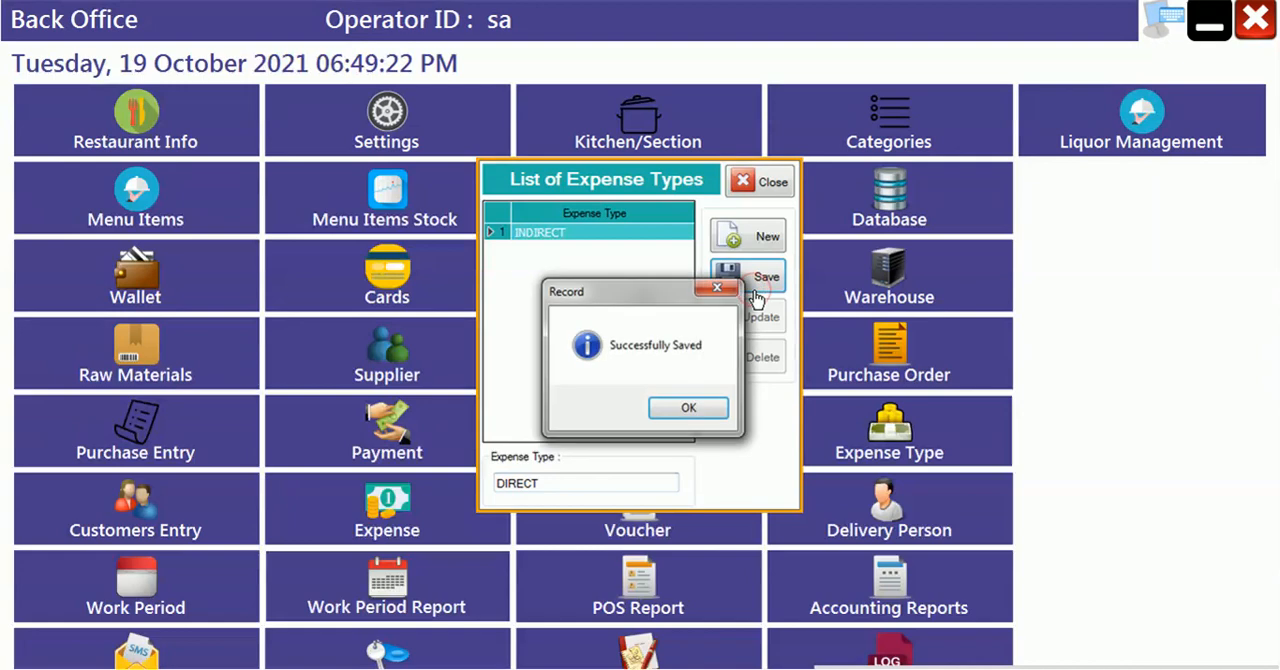
key(Return)
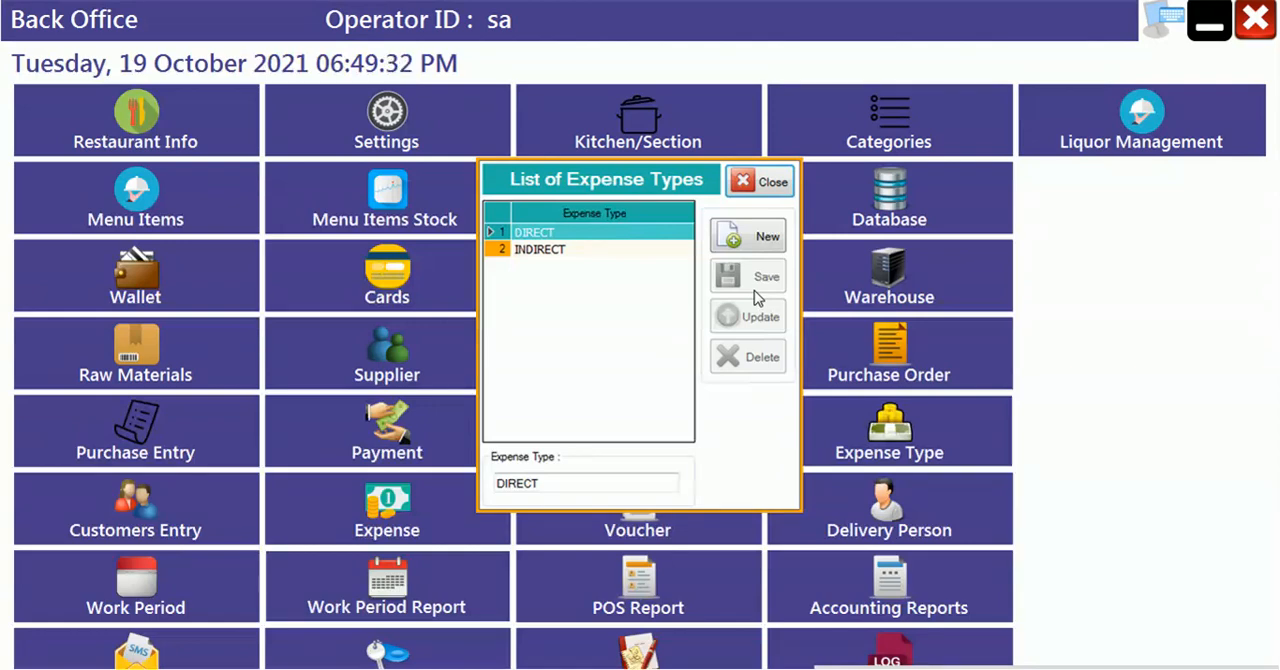
click(549, 255)
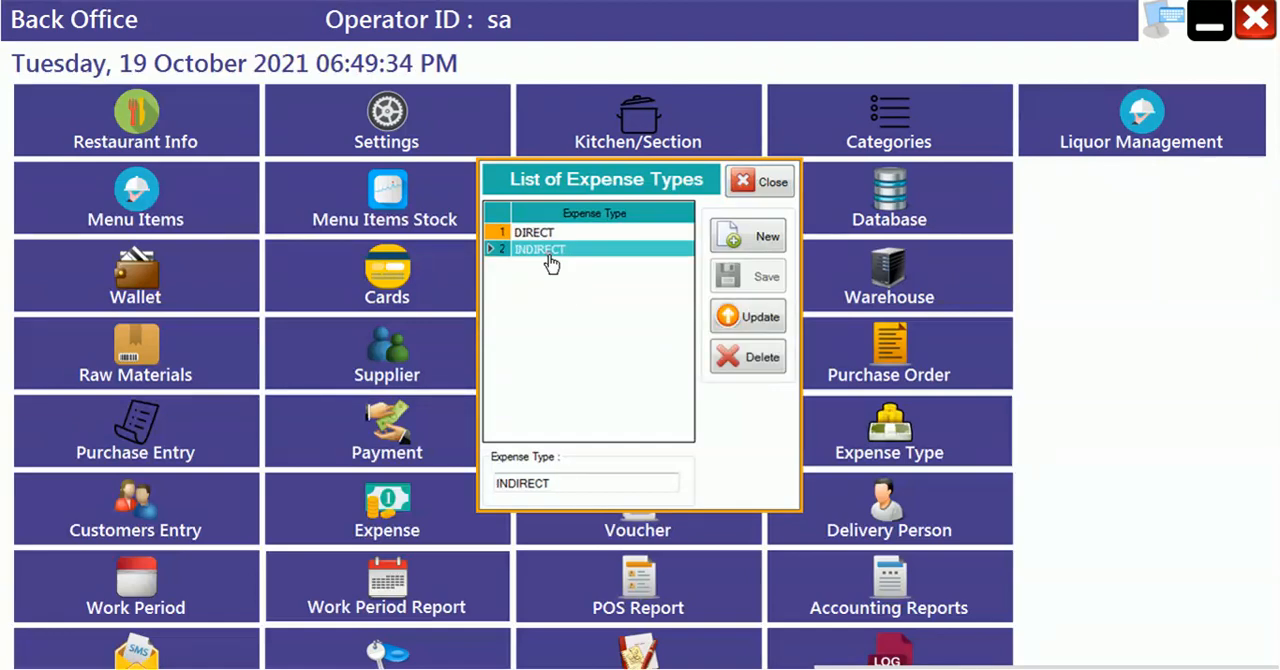
click(767, 184)
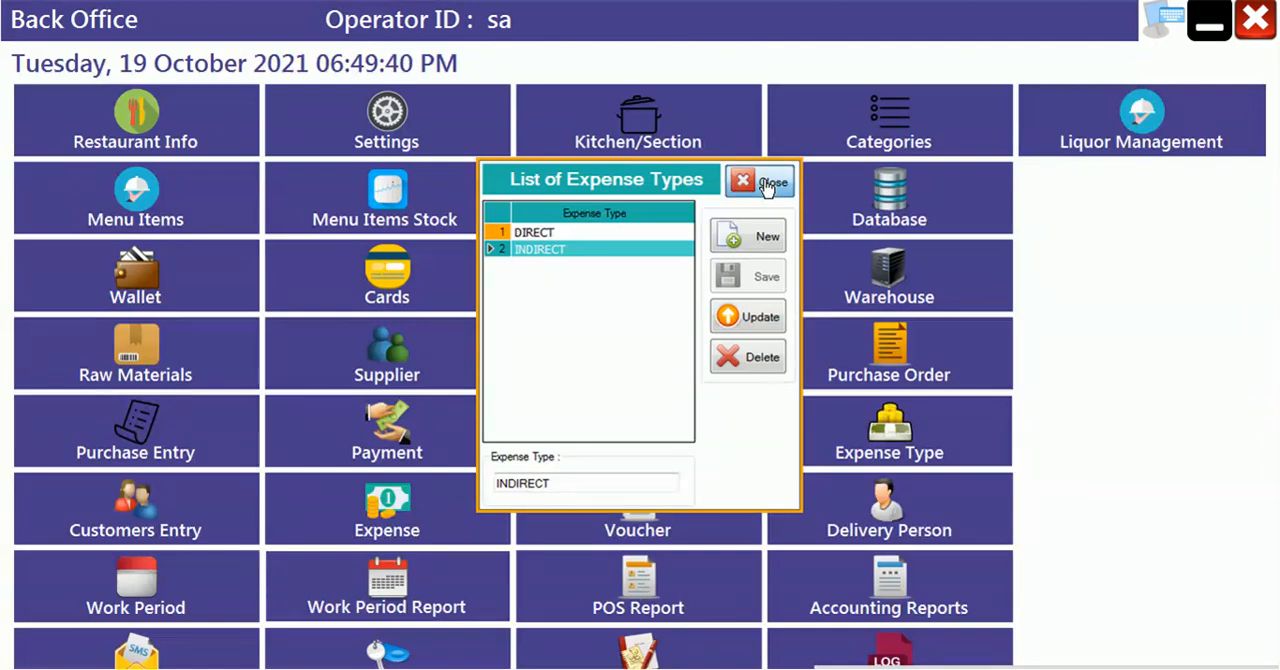
- Save an expense named ELECTRICTY BILL with expense type INDIRECT in the expense master
click(431, 533)
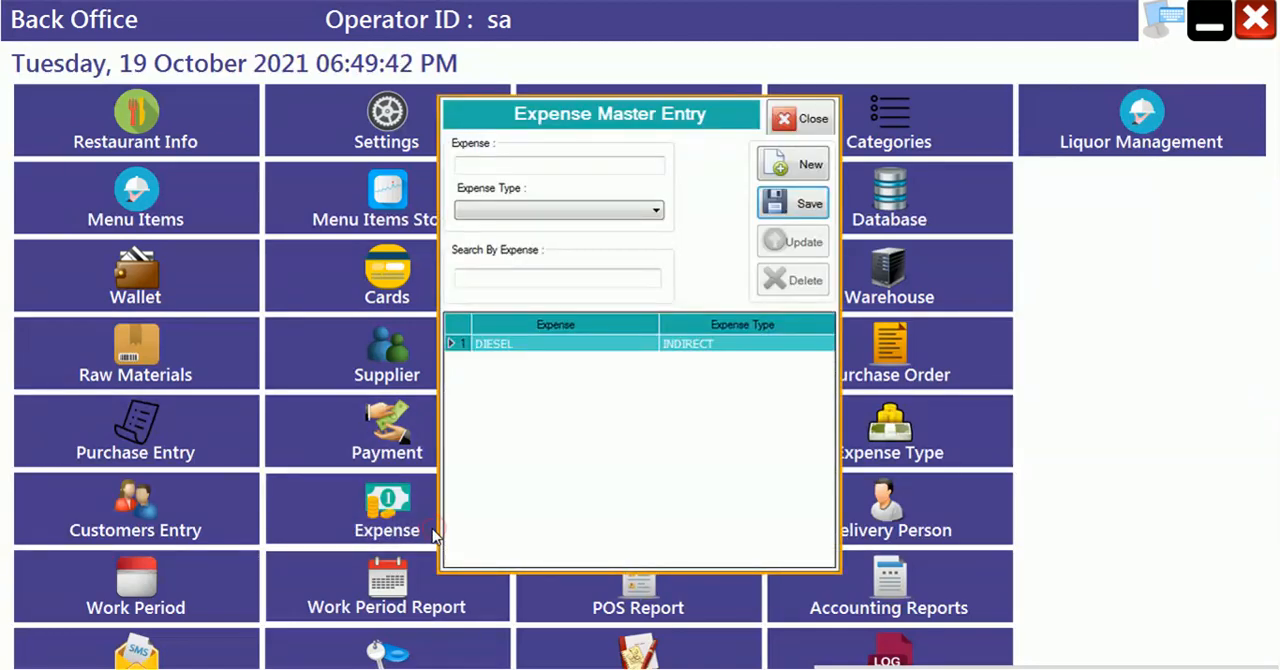
click(788, 130)
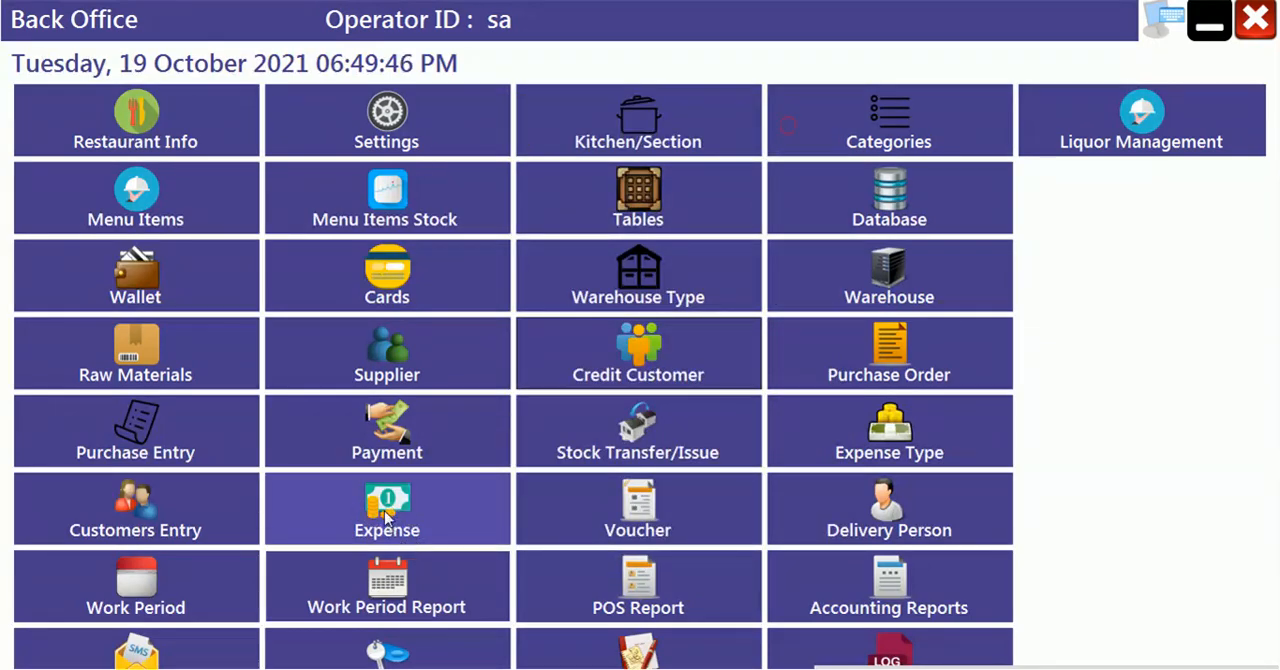
click(389, 524)
click(605, 162)
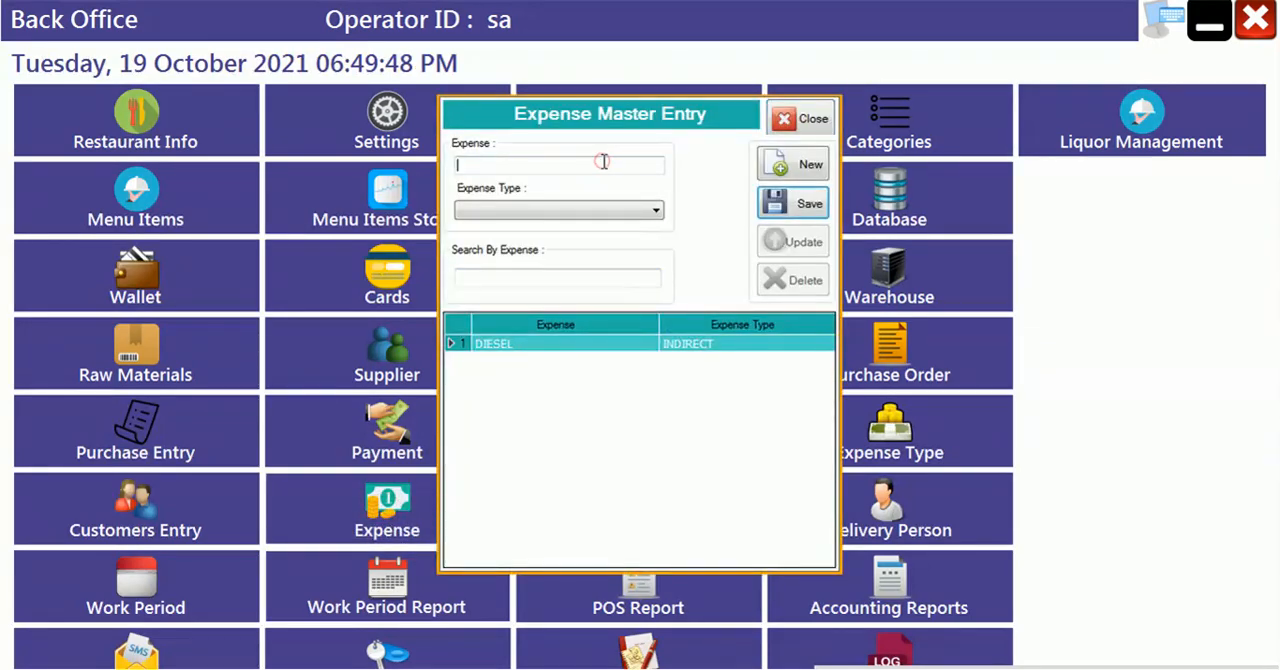
text(ELECTRICTY BILL)
key(Tab)
key(Down)
key(Down)
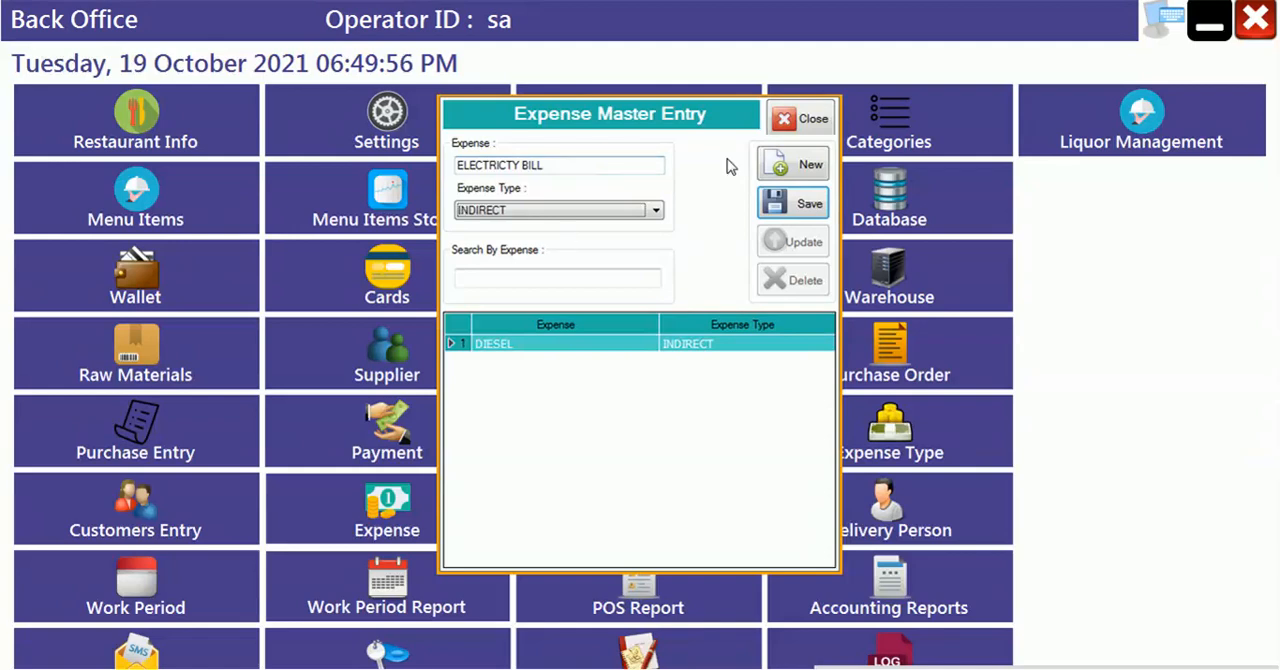
click(810, 208)
key(Return)
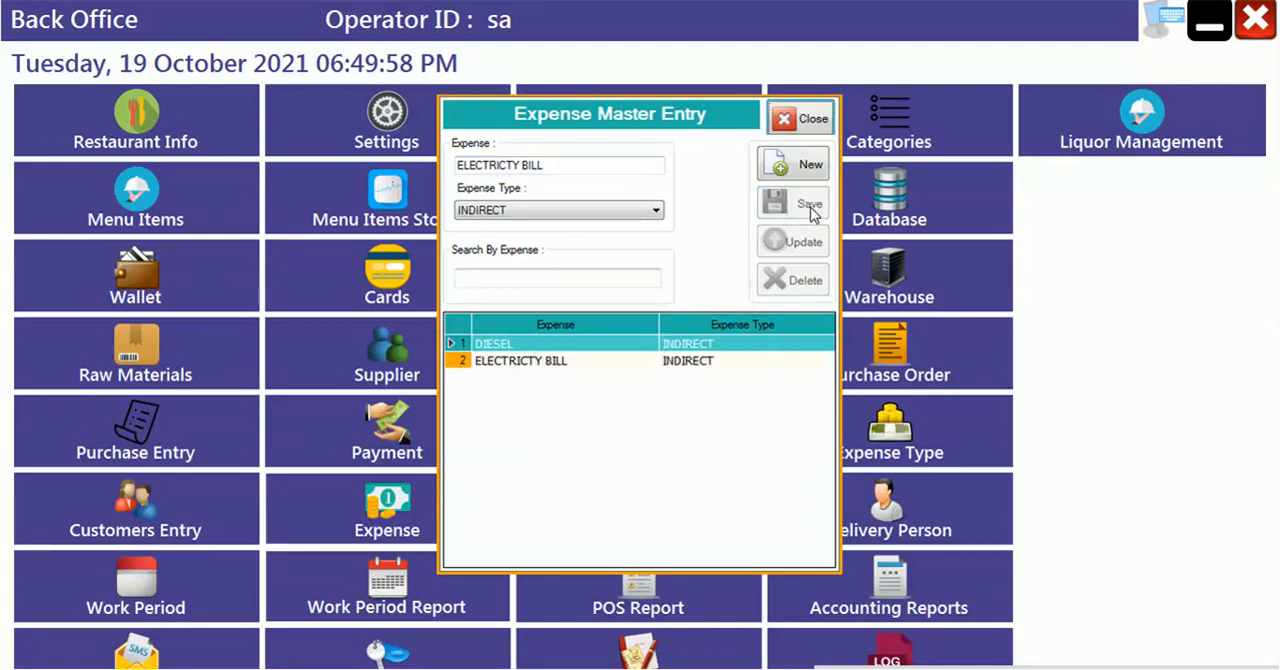
- Save another new expense named DECORATION ITEMS with expense type INDIRECT
click(809, 178)
text(DE)
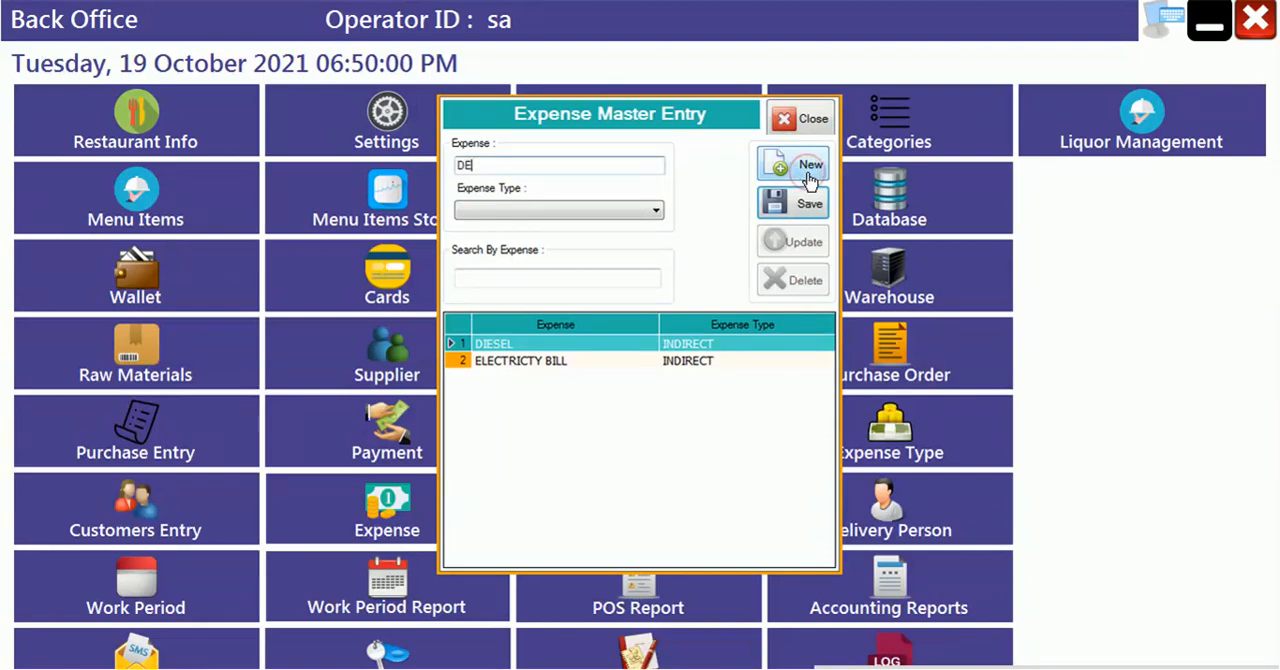
text(CORATION ITEMS)
key(Tab)
key(Down)
key(Down)
key(Tab)
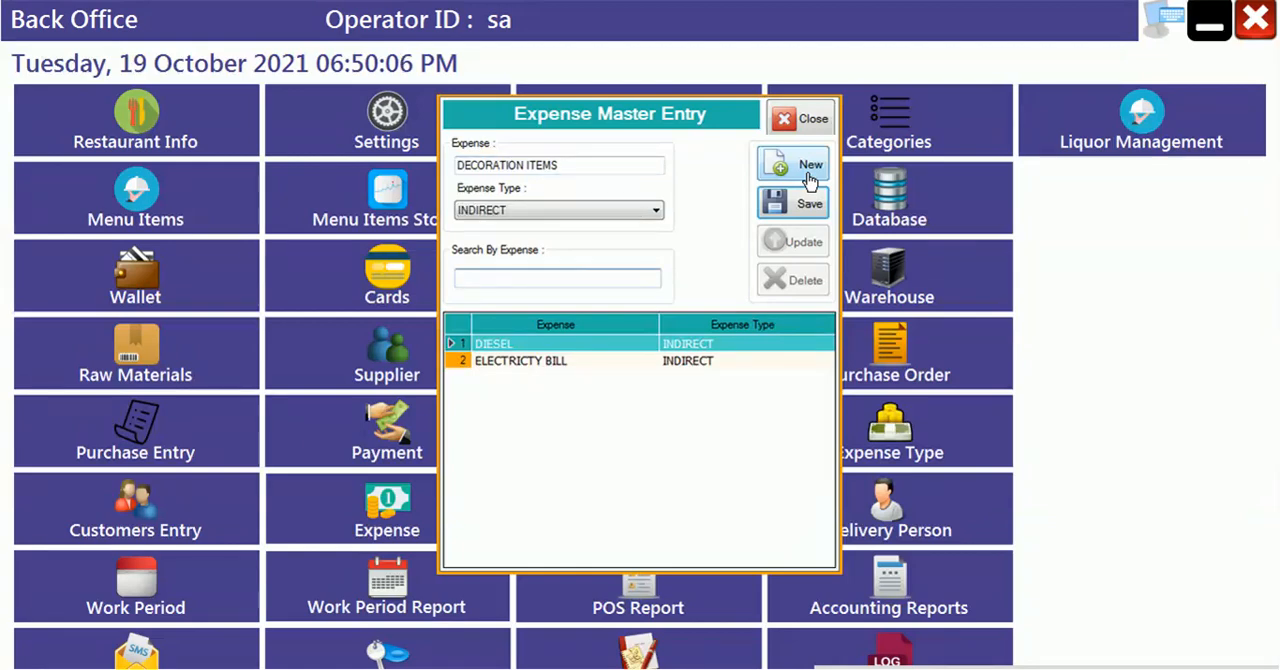
click(808, 204)
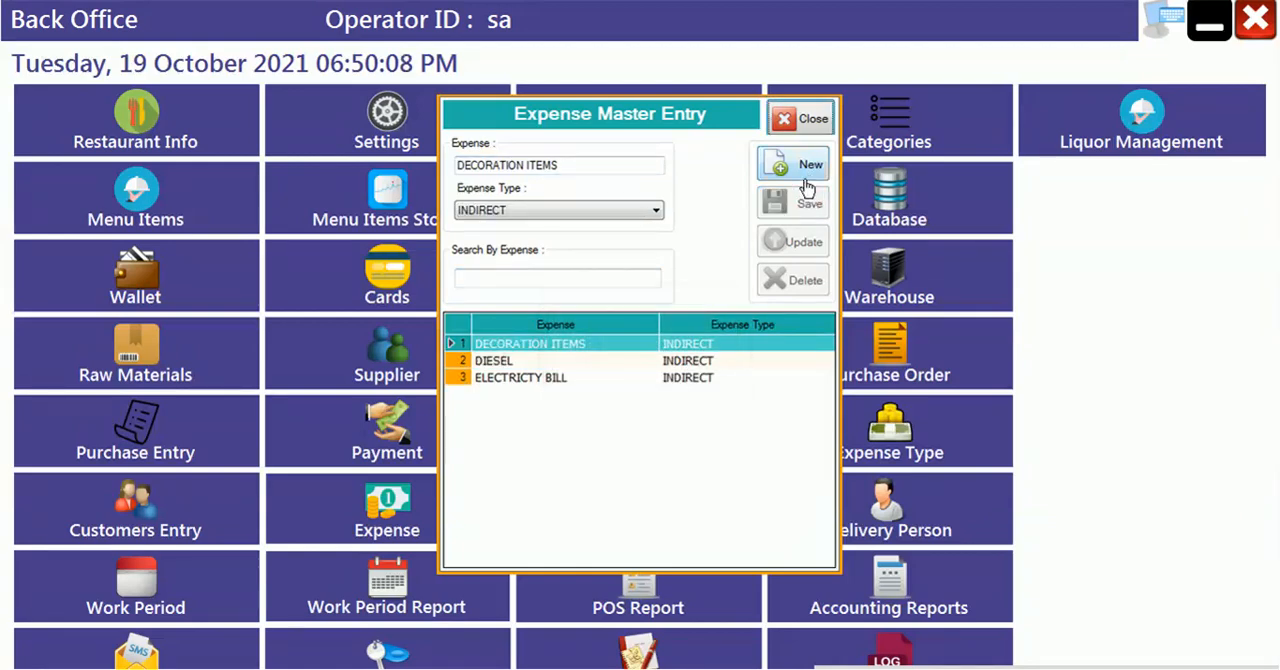
- Save a new expense named SALARY with expense type INDIRECT and close the expense master
click(805, 178)
text(SALARY)
key(Tab)
key(Down)
key(Down)
click(806, 204)
key(Return)
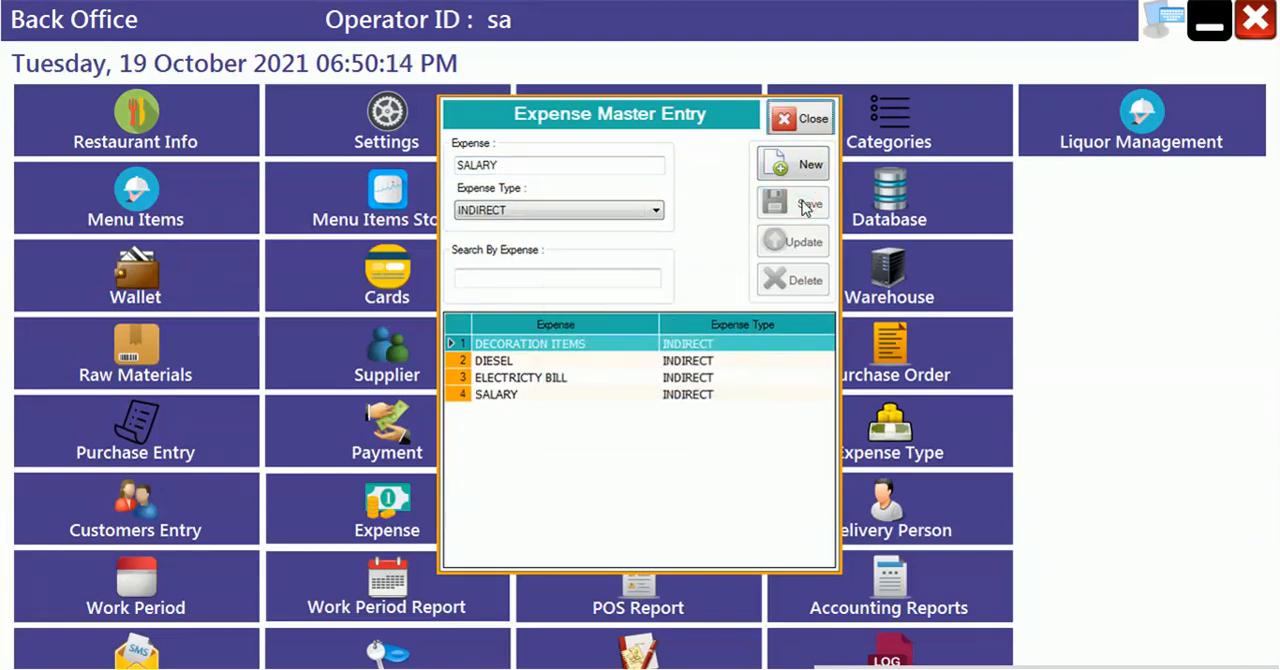
click(813, 133)
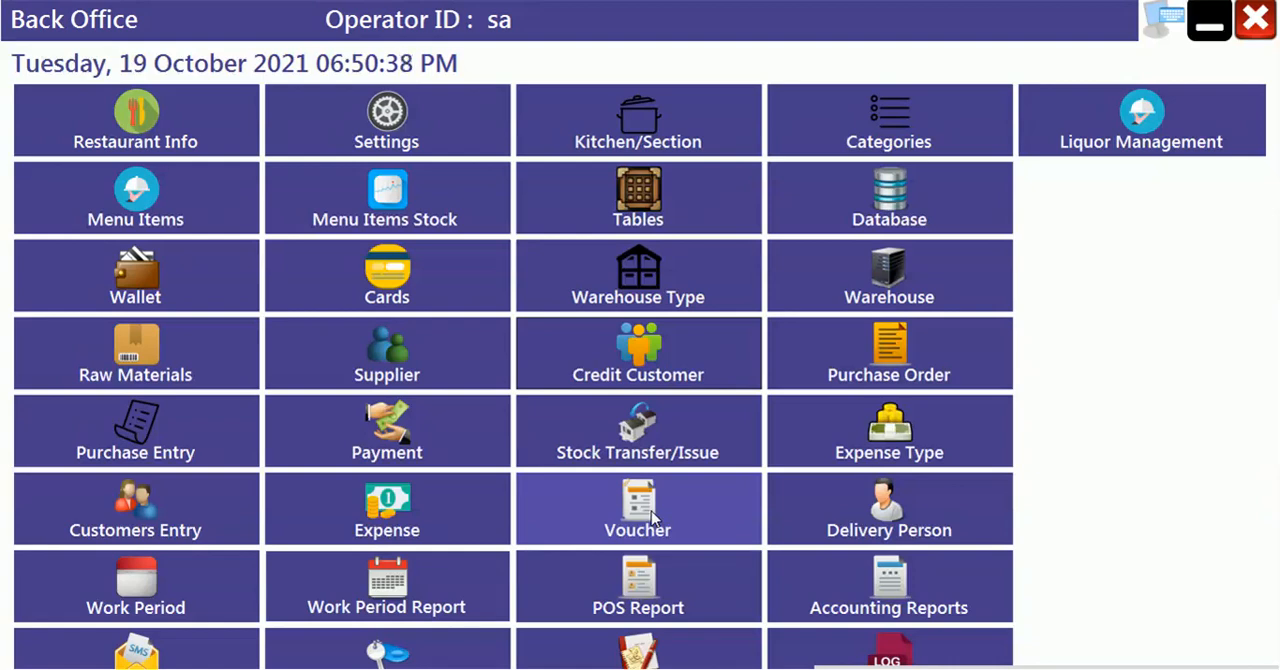
- Open the voucher form and choose ELECTRICTY BILL as the particulars
click(652, 517)
click(922, 41)
click(632, 515)
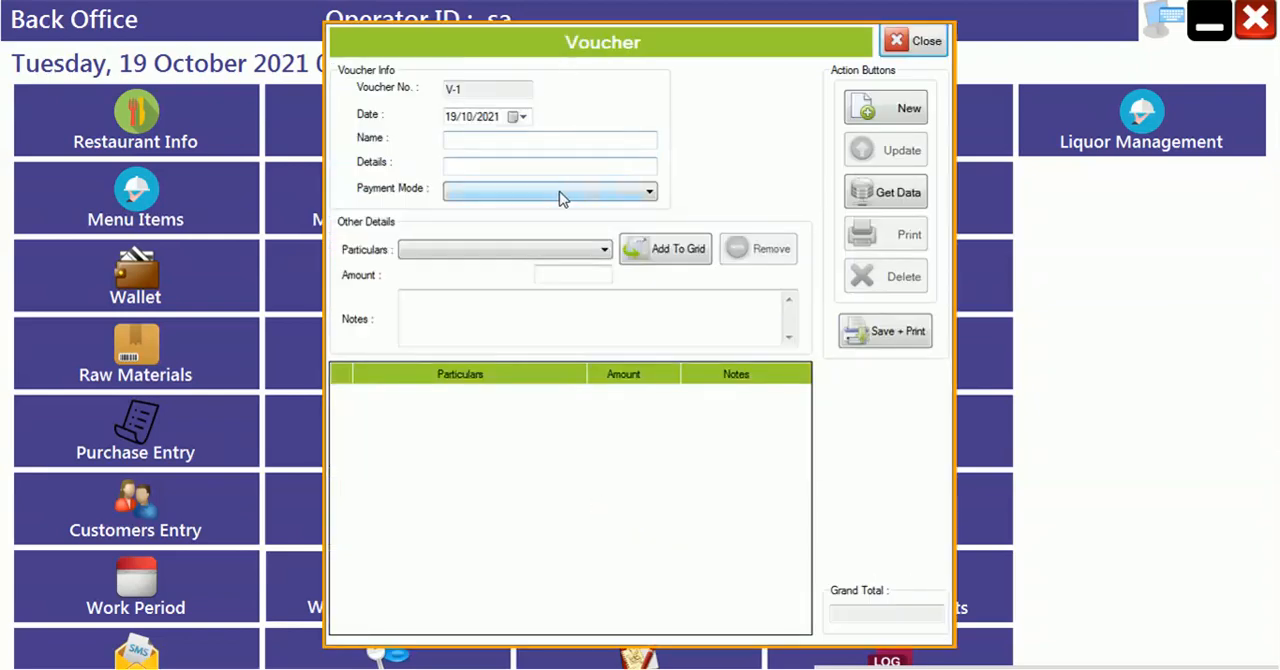
click(493, 250)
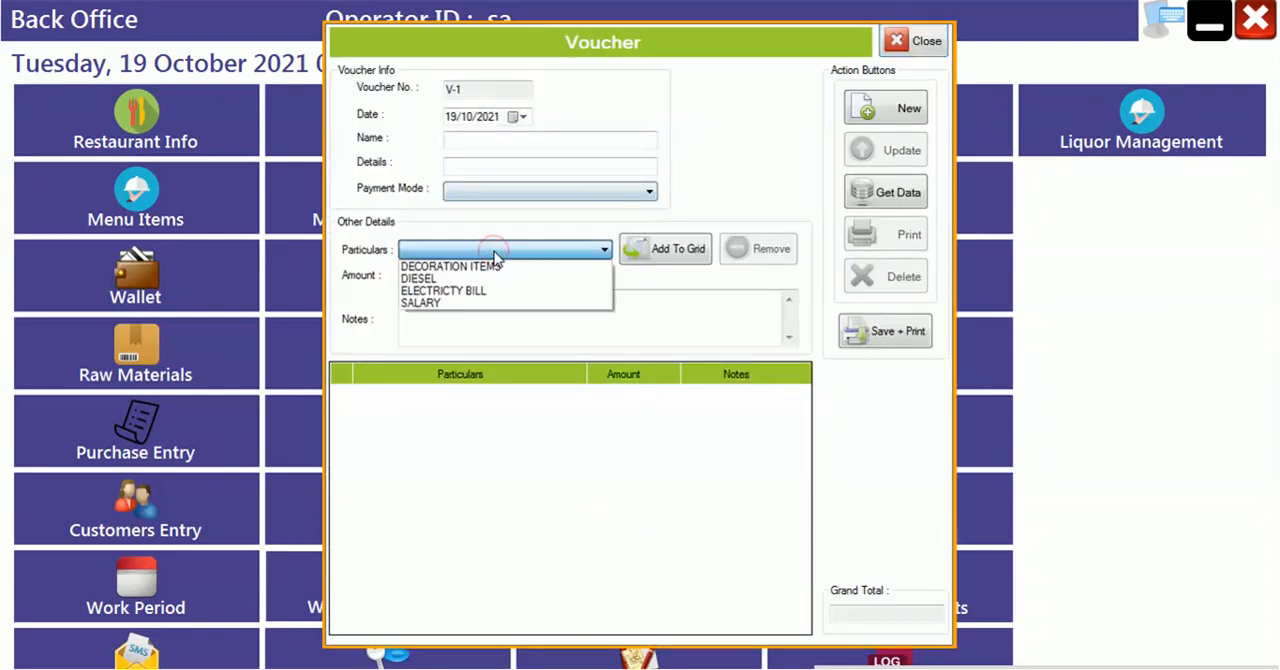
click(458, 291)
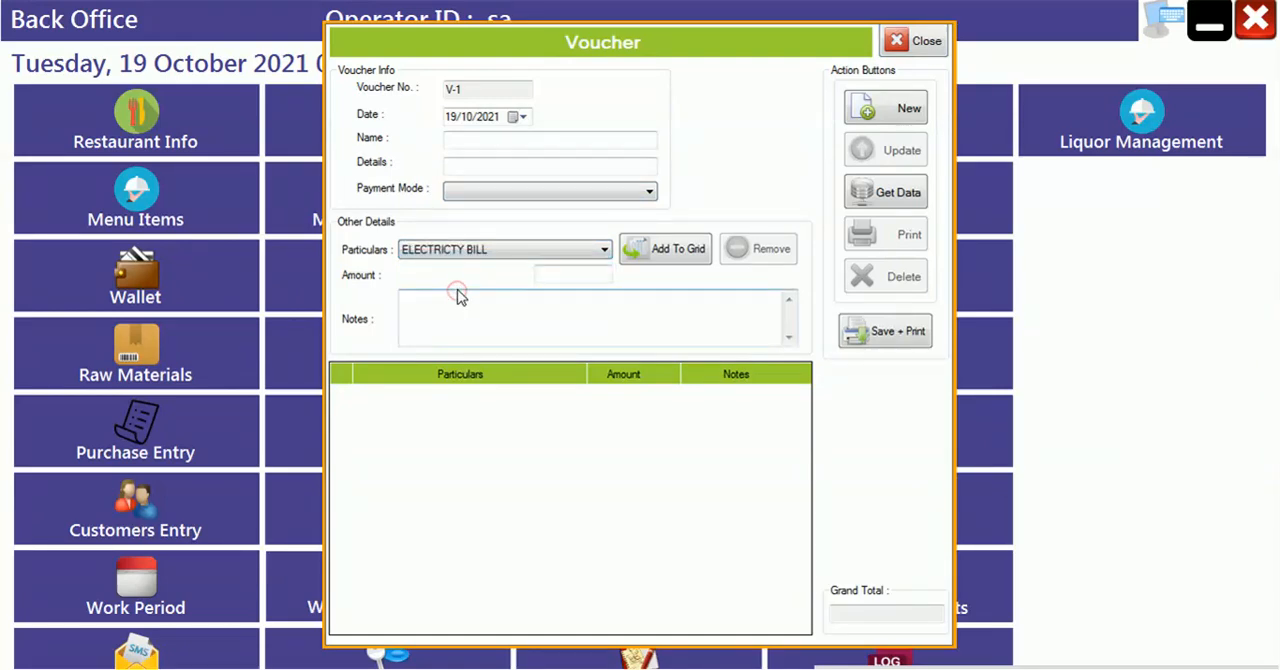
- Enter the person's name on the voucher and set the payment mode to By Cash
click(523, 140)
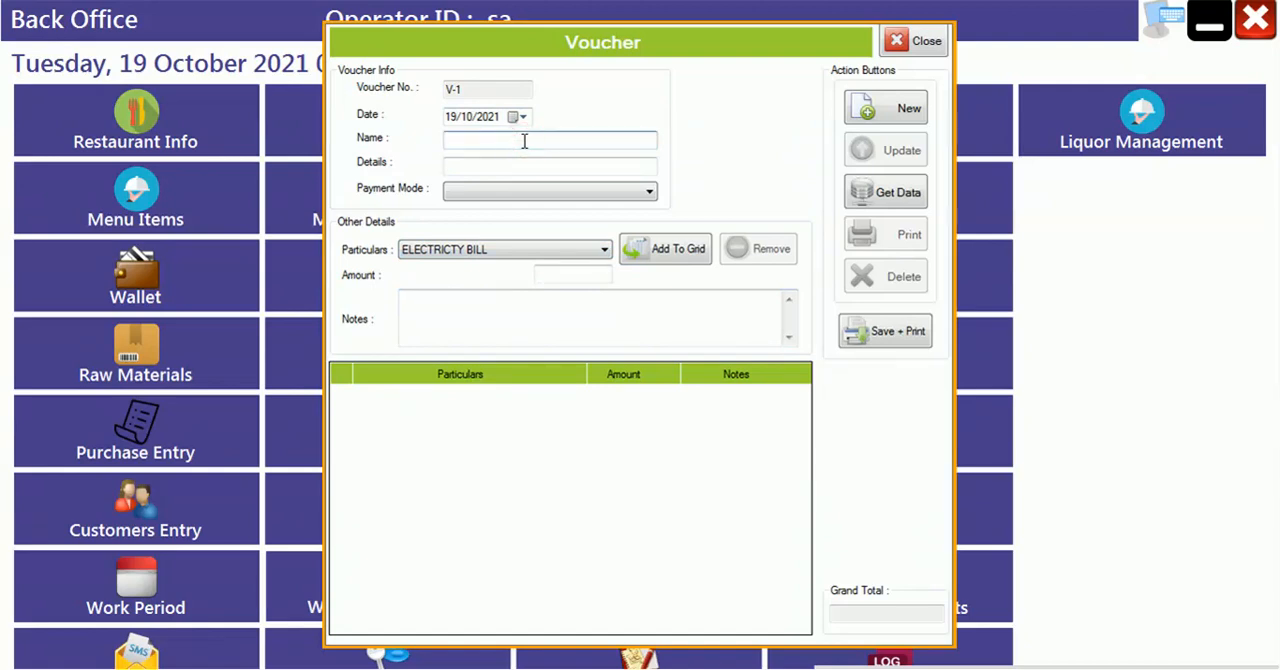
text(SHYAM)
key(Tab)
key(Tab)
click(560, 192)
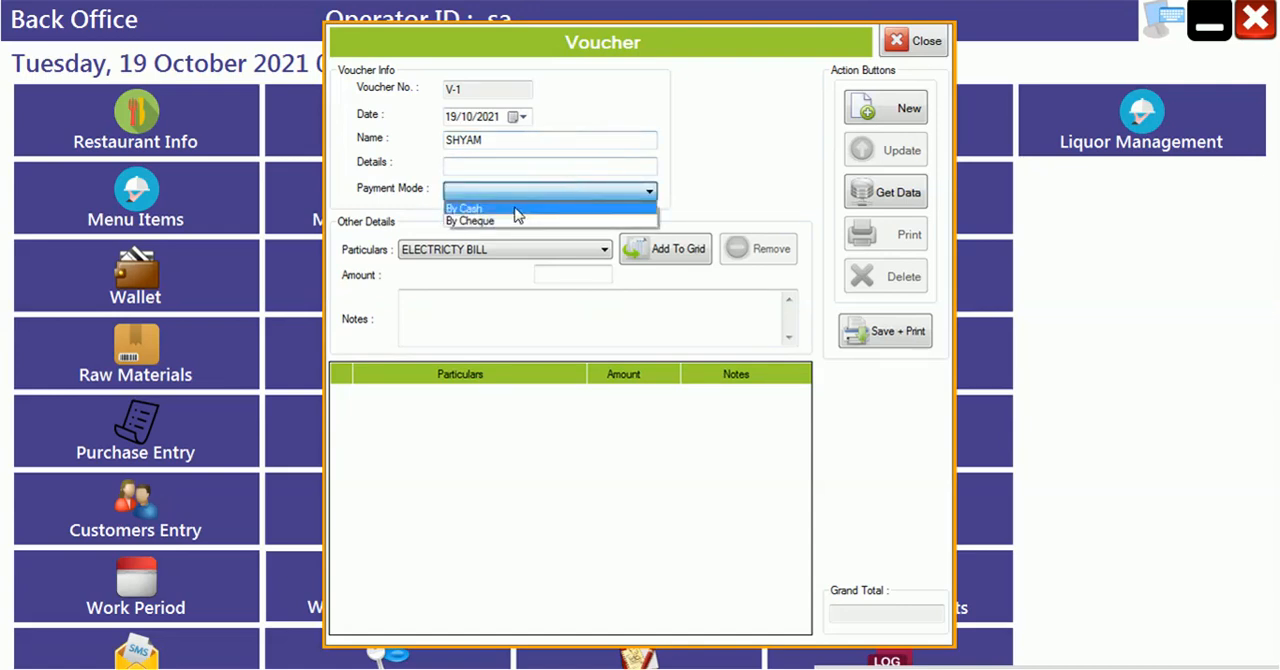
click(515, 209)
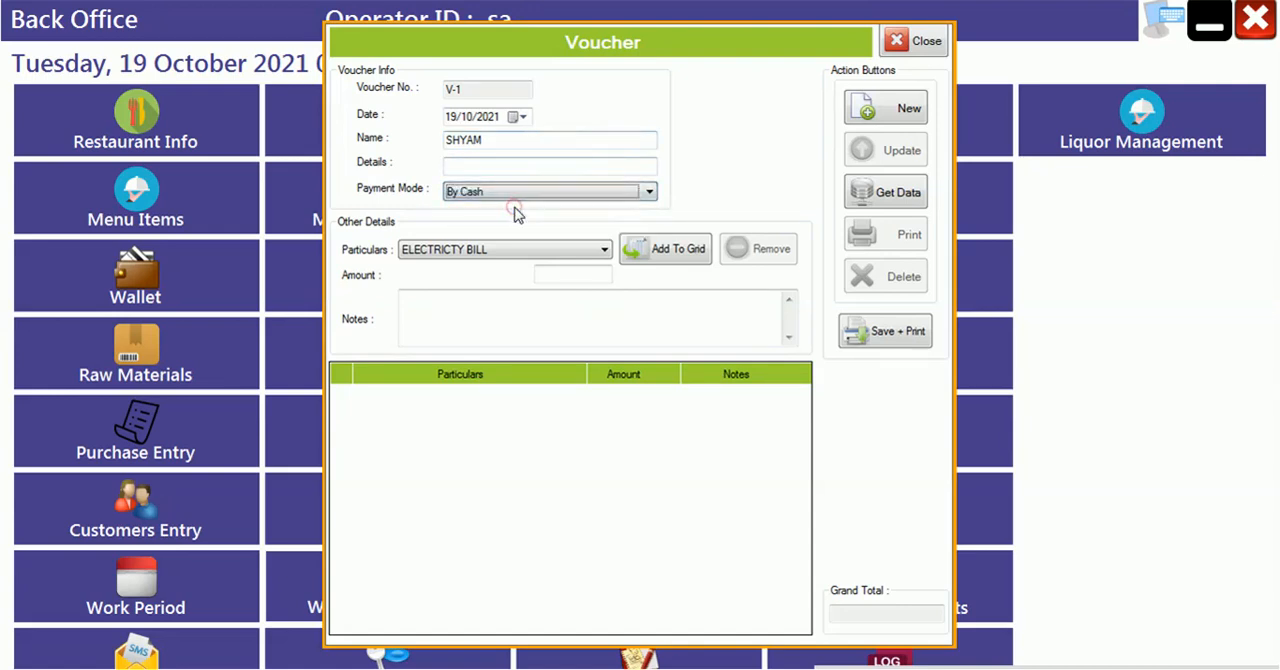
- Add the ELECTRICTY BILL particulars to the voucher grid with an amount of 5000
click(569, 251)
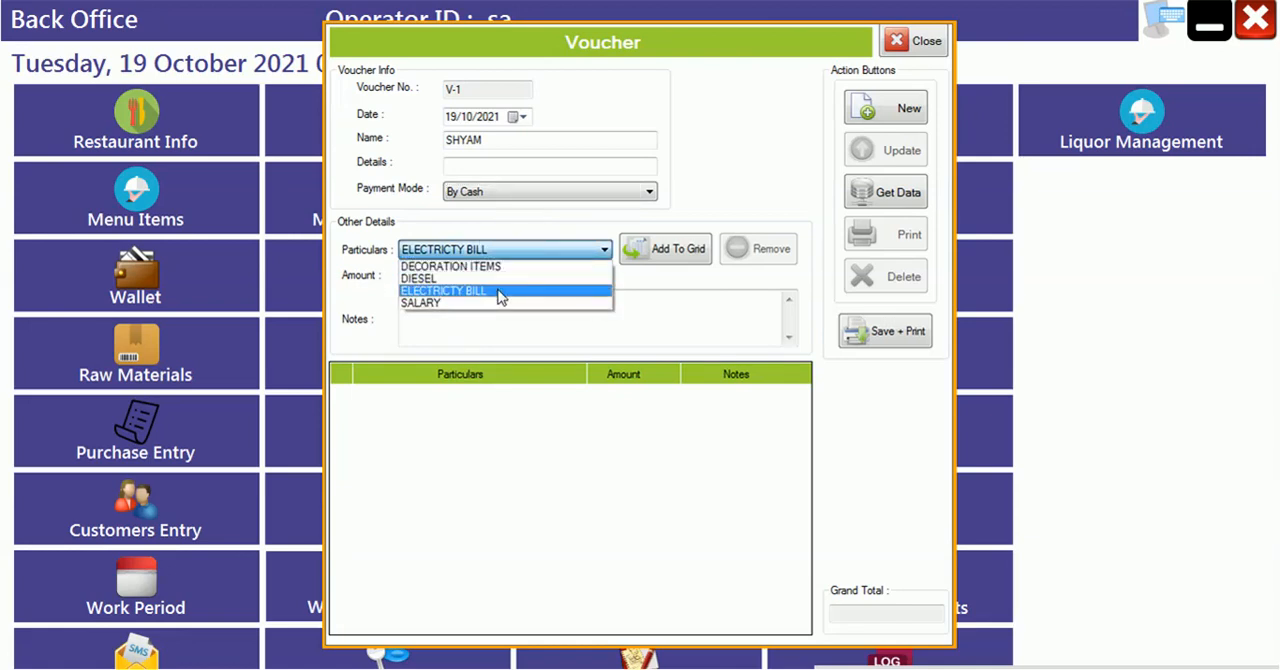
click(500, 296)
click(569, 275)
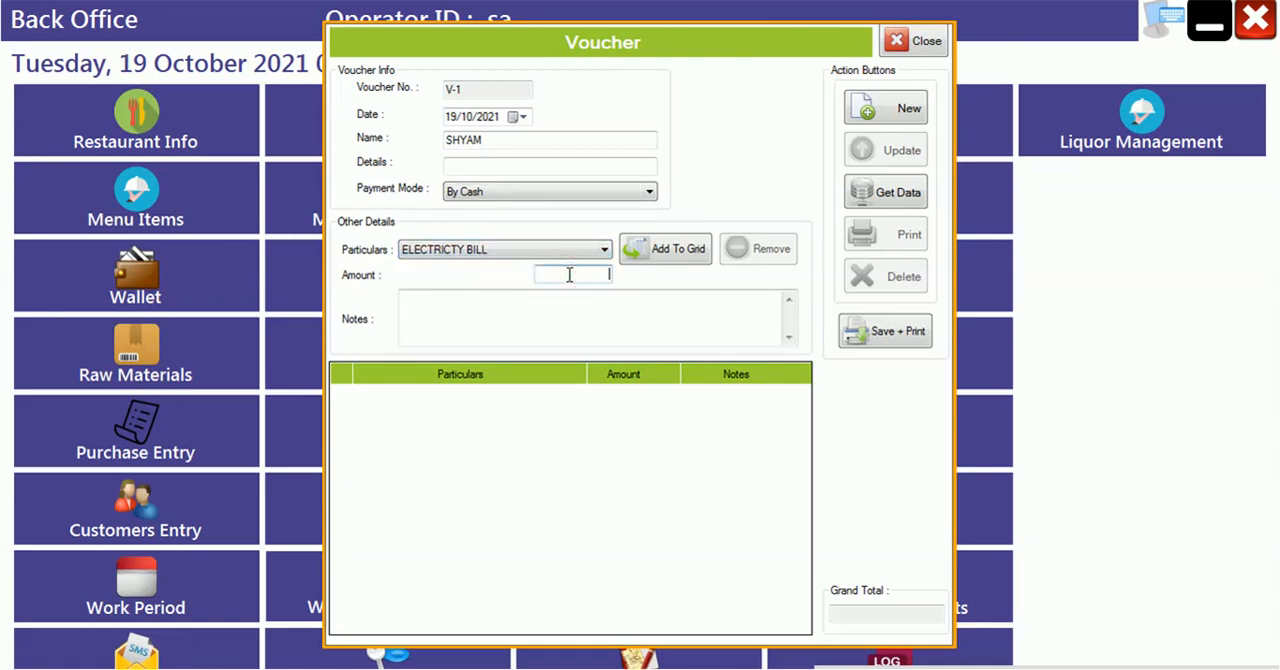
text(5000)
click(665, 253)
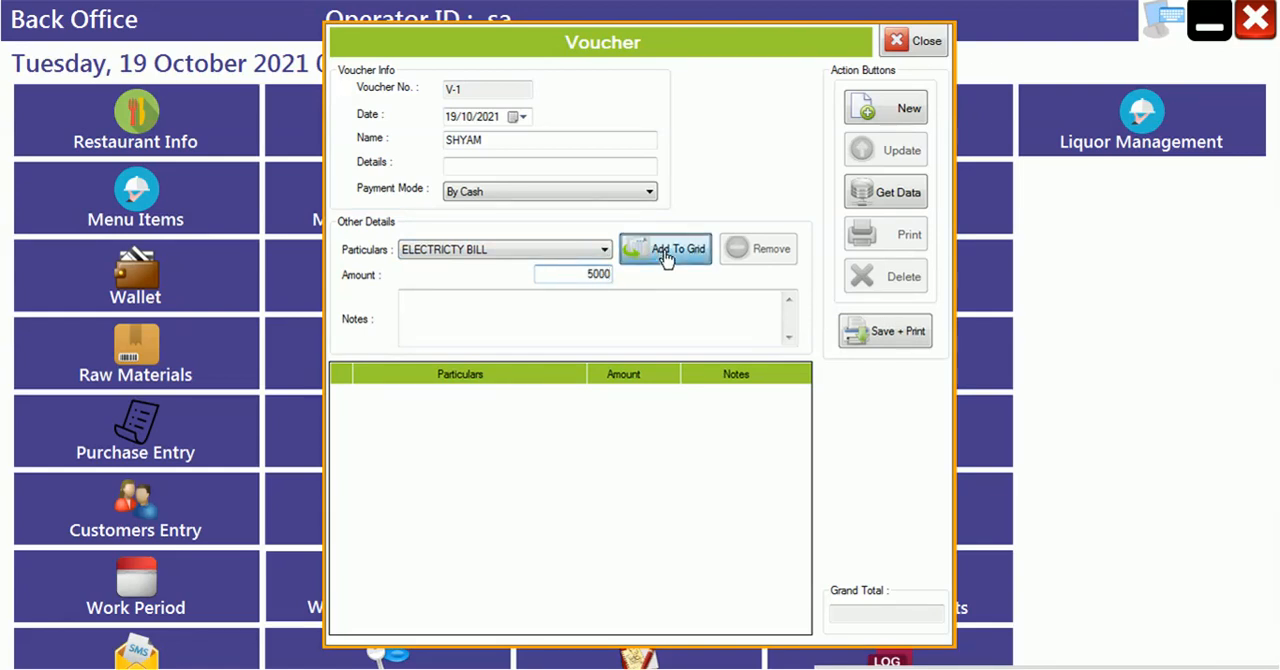
- Save the voucher with its print report, and close the report after reviewing it from header to signature lines
click(882, 331)
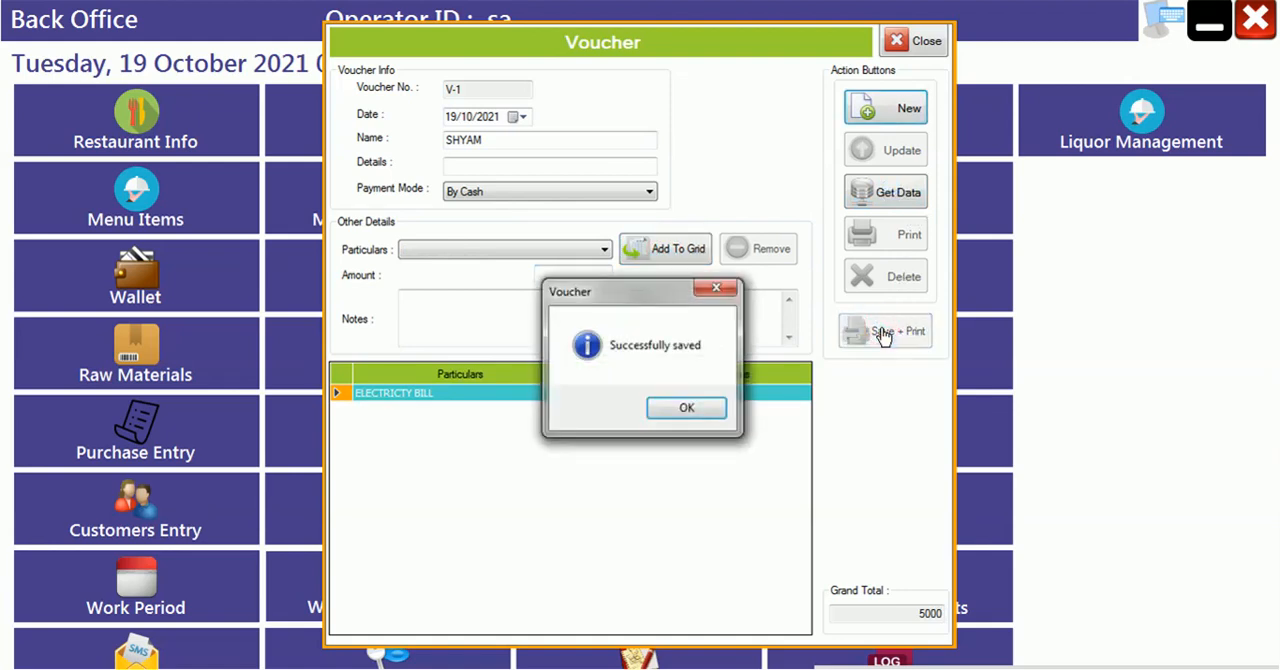
key(Return)
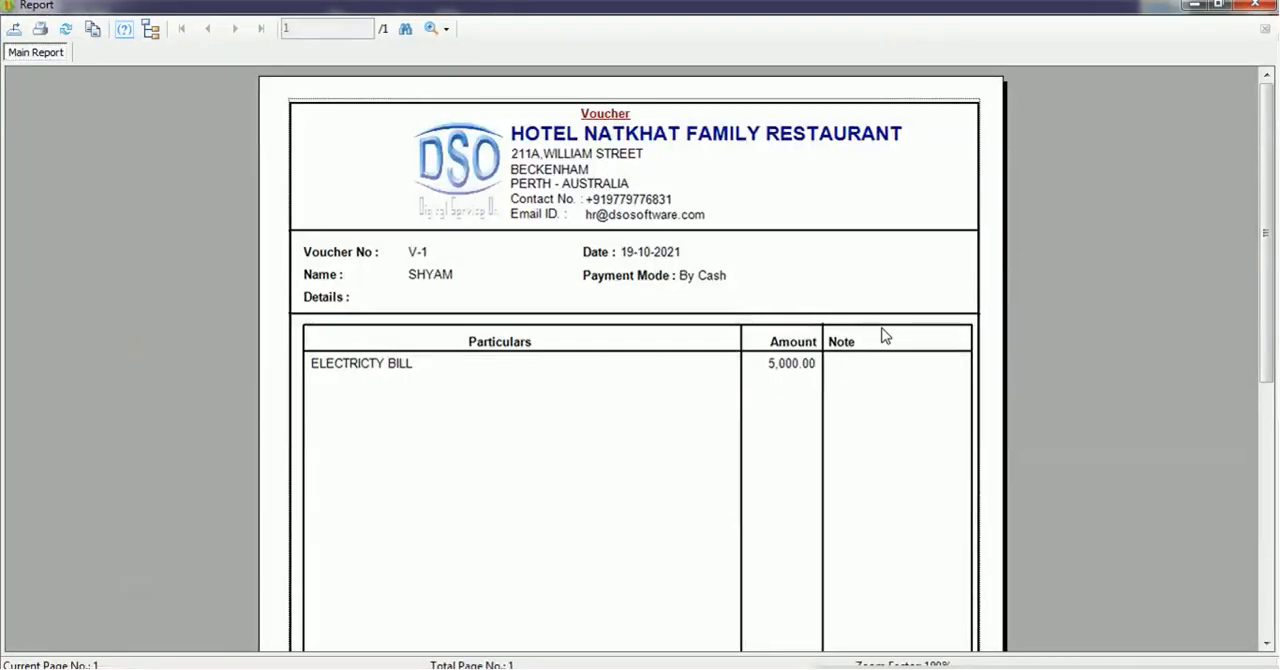
scroll(885, 337, down, 3)
scroll(885, 337, up, 3)
scroll(885, 337, down, 2)
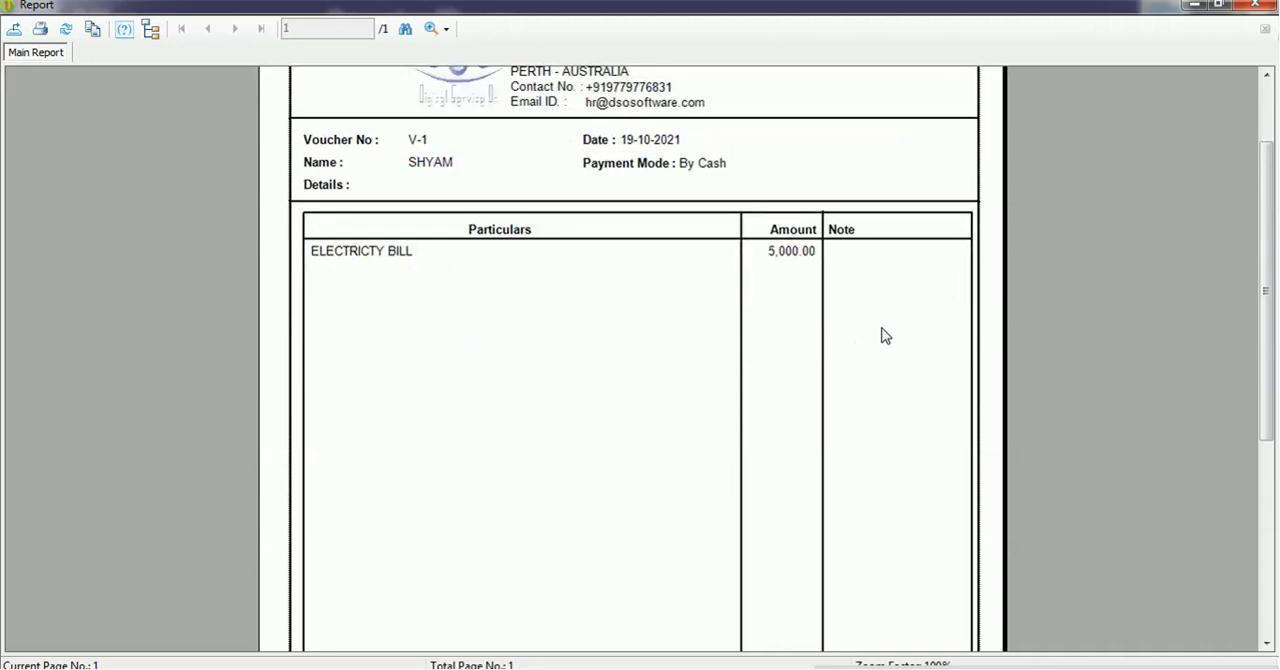
scroll(885, 337, down, 7)
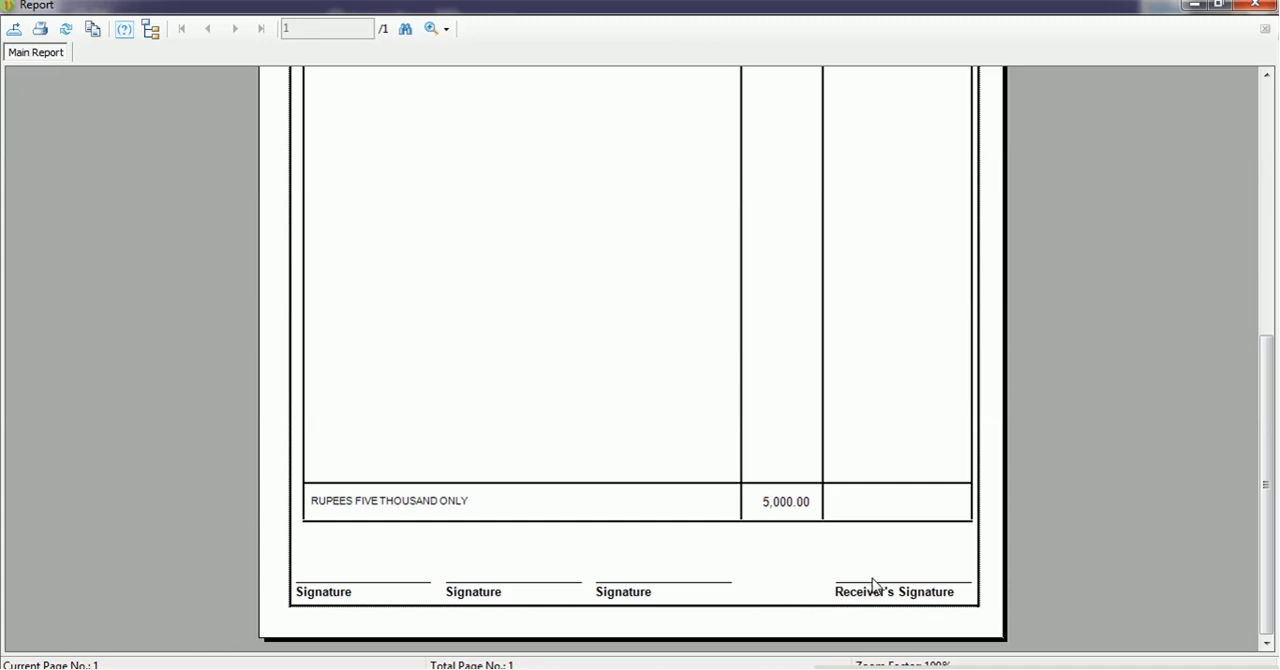
scroll(872, 585, up, 5)
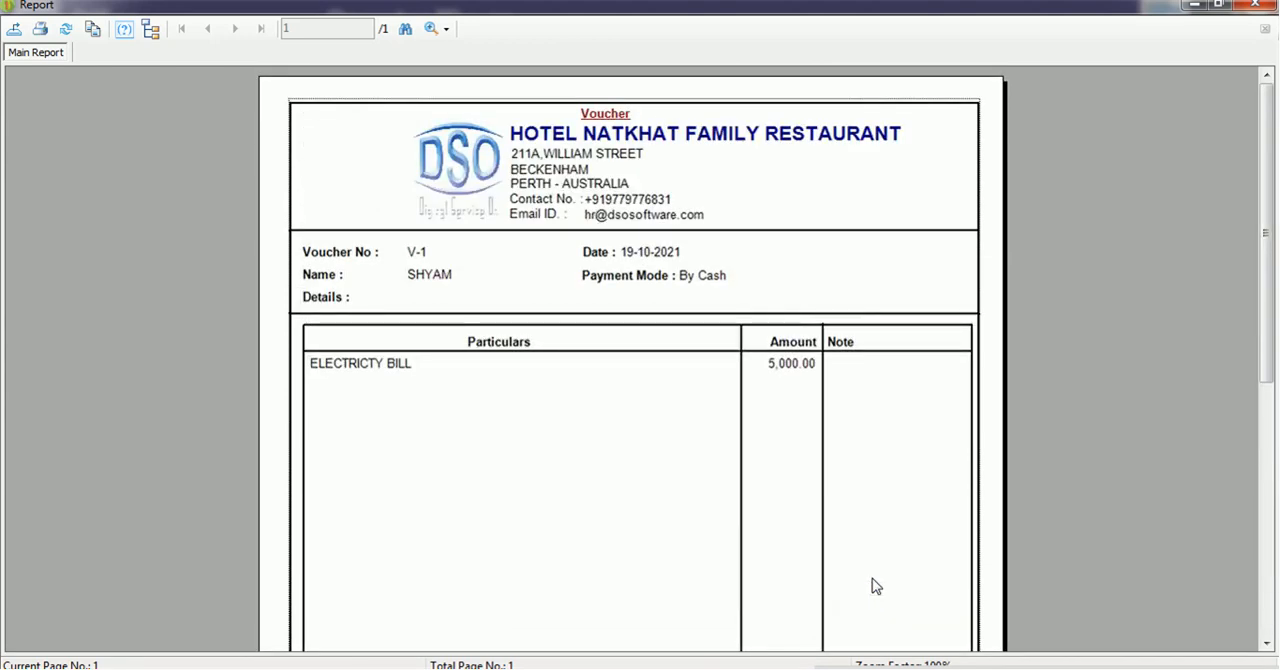
click(1256, 6)
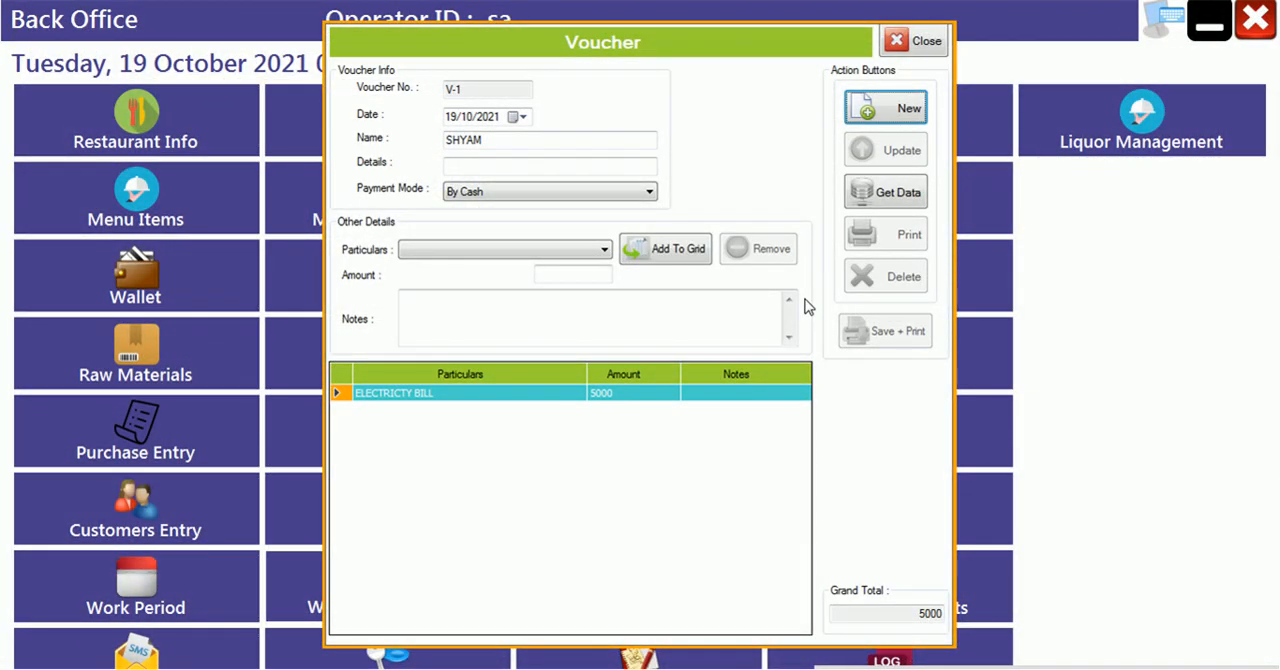
- Start a new voucher and enter the person's name, keeping the payment mode By Cash
click(883, 111)
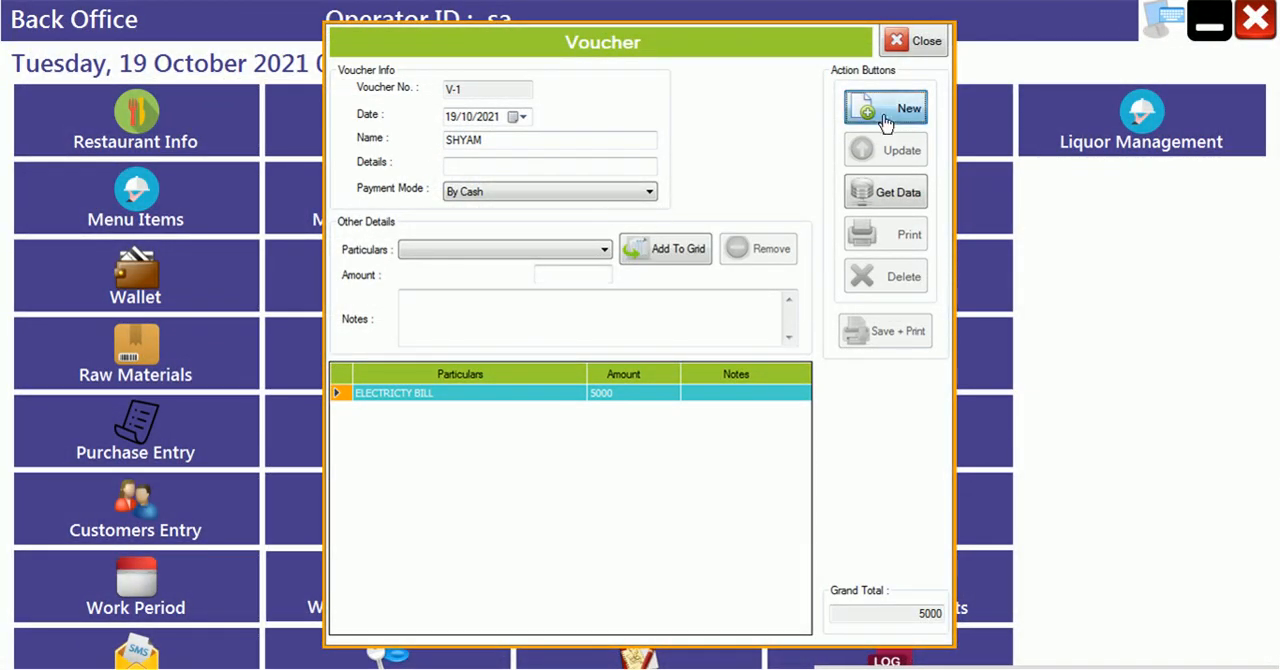
click(540, 141)
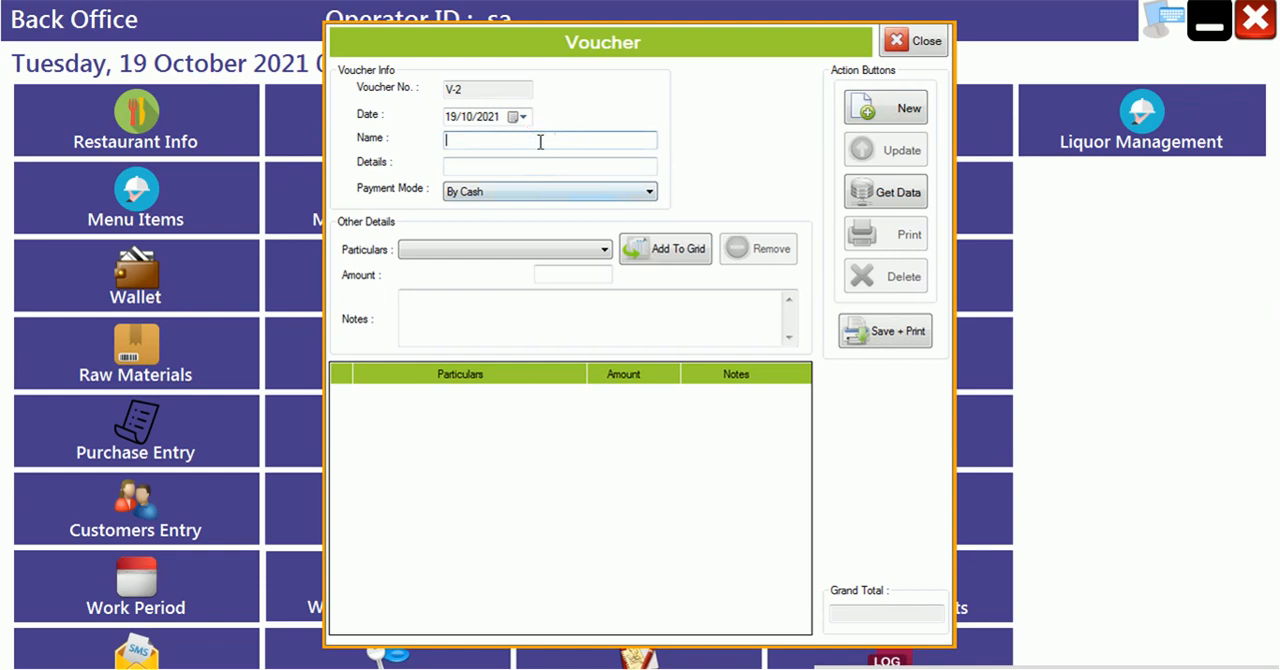
text(GANESH)
key(Tab)
key(Tab)
key(Tab)
key(Tab)
- Add the DIESEL particulars to the voucher grid with an amount of 2500
click(505, 250)
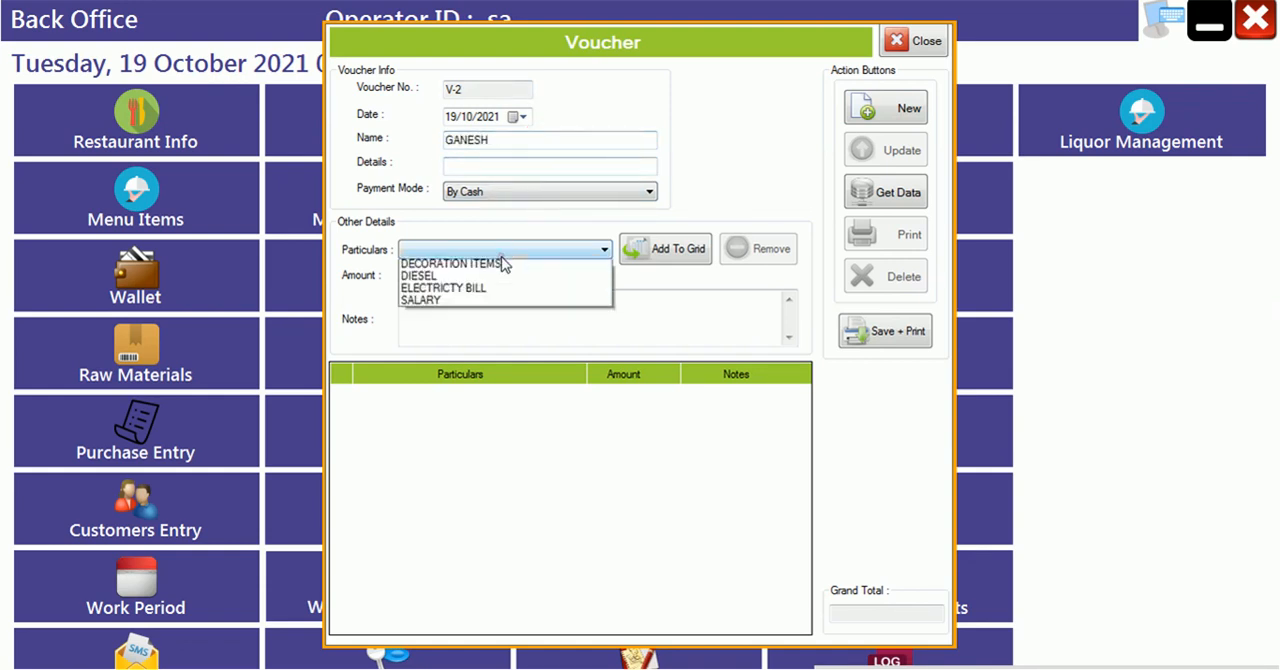
click(450, 279)
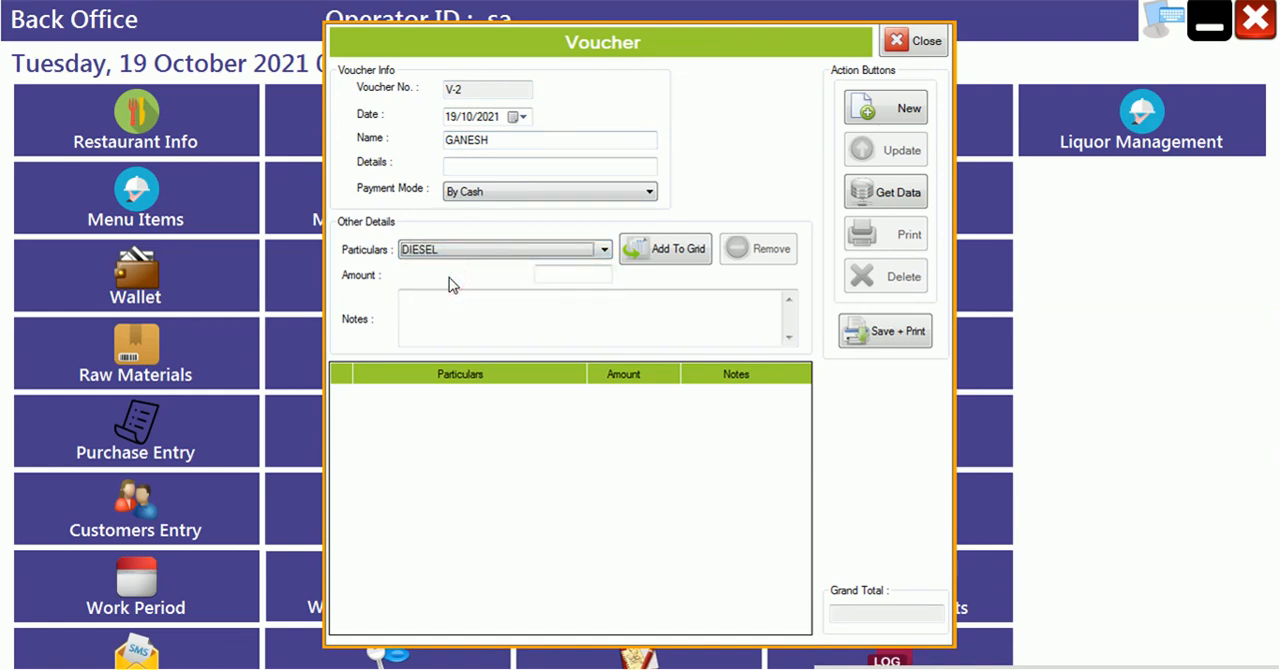
click(602, 274)
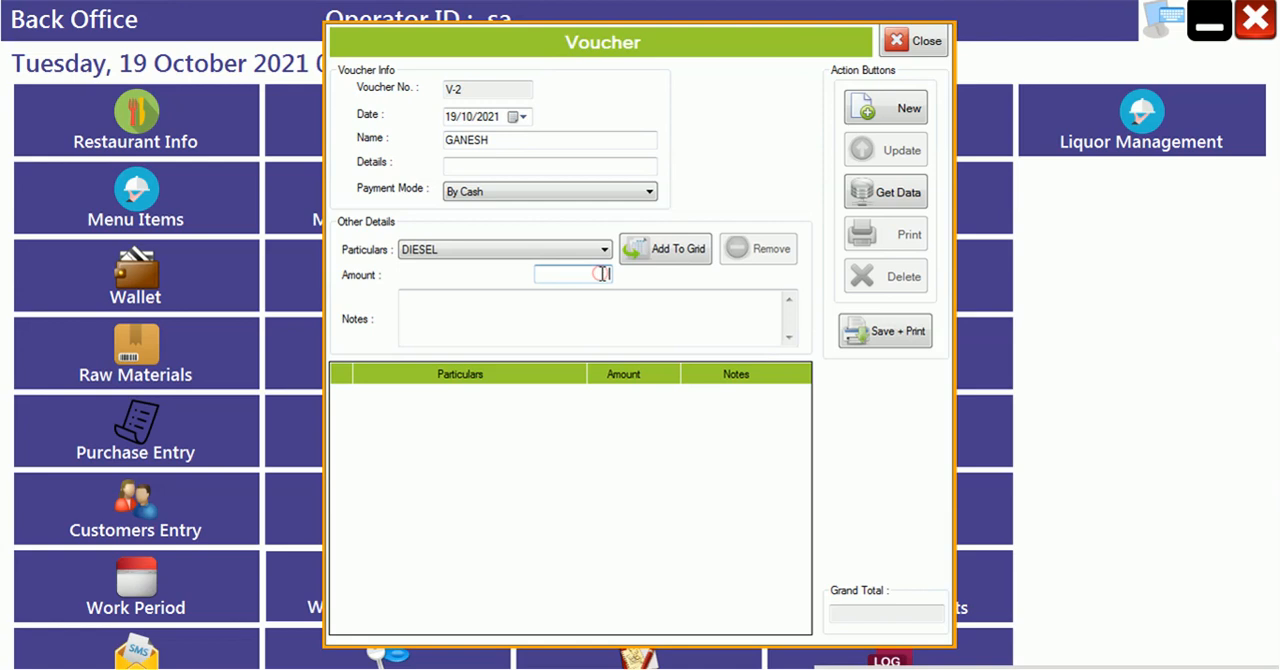
text(2500)
click(663, 262)
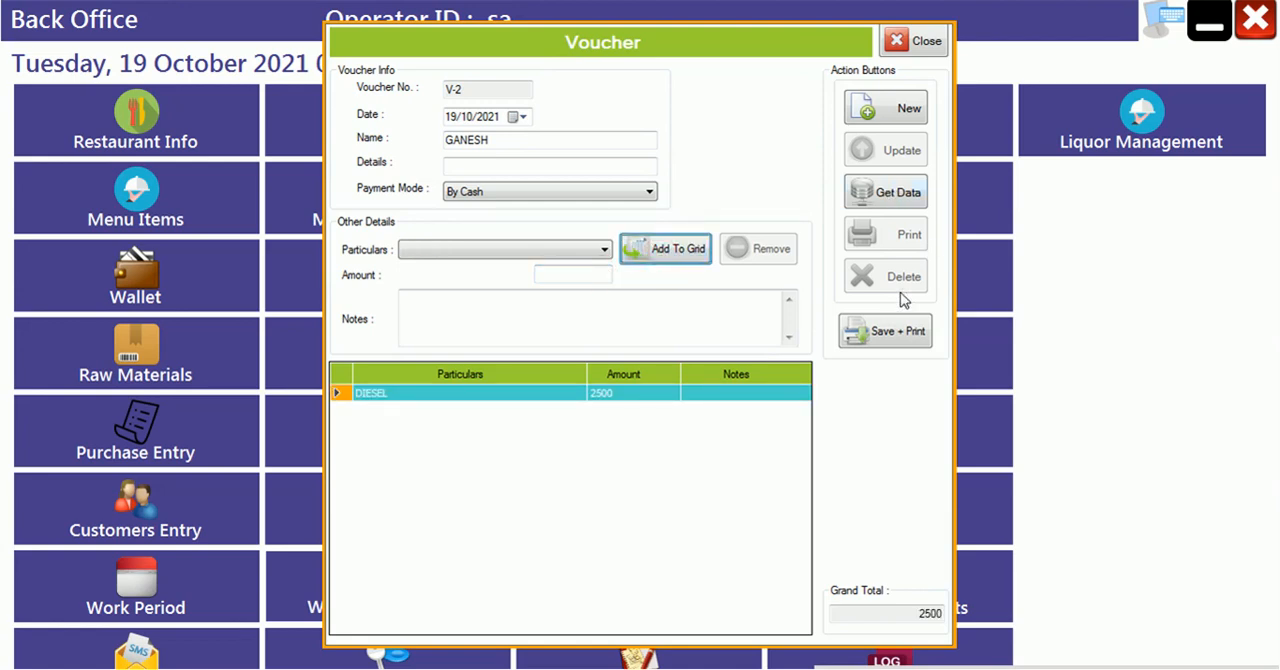
- Save the DIESEL voucher with its print report, review the report down to the signature lines, and close the report and voucher form
click(890, 333)
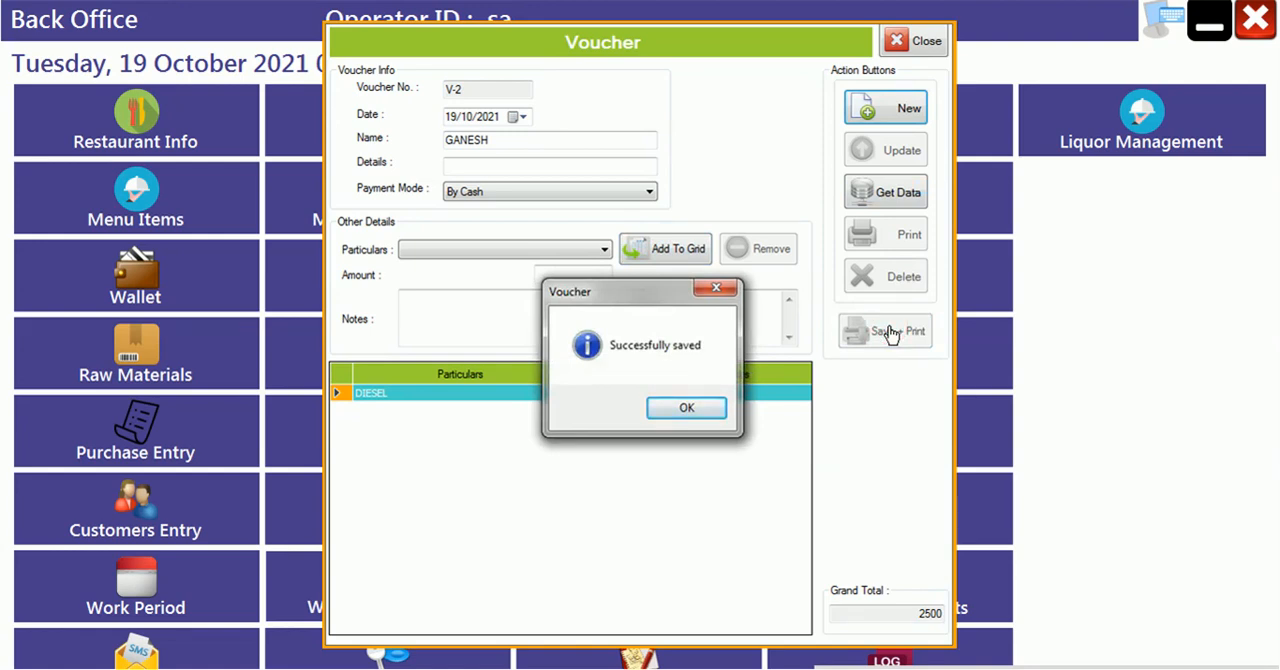
key(Return)
drag(1269, 146, 1264, 443)
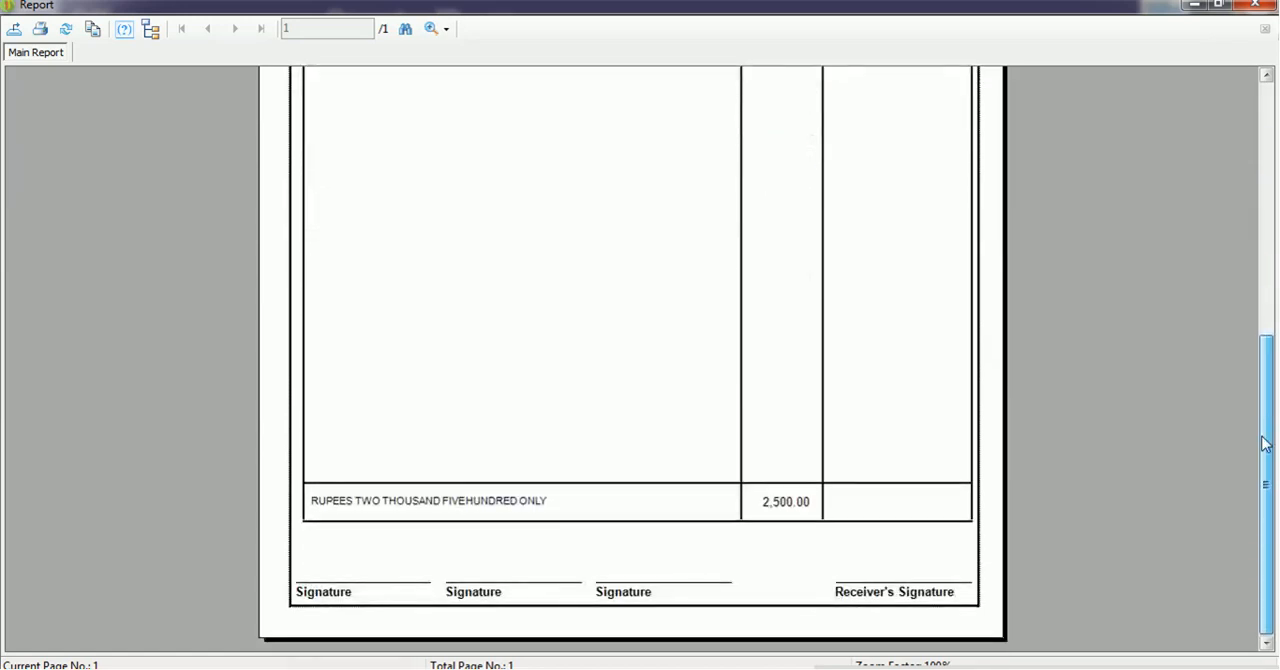
click(1255, 5)
click(925, 38)
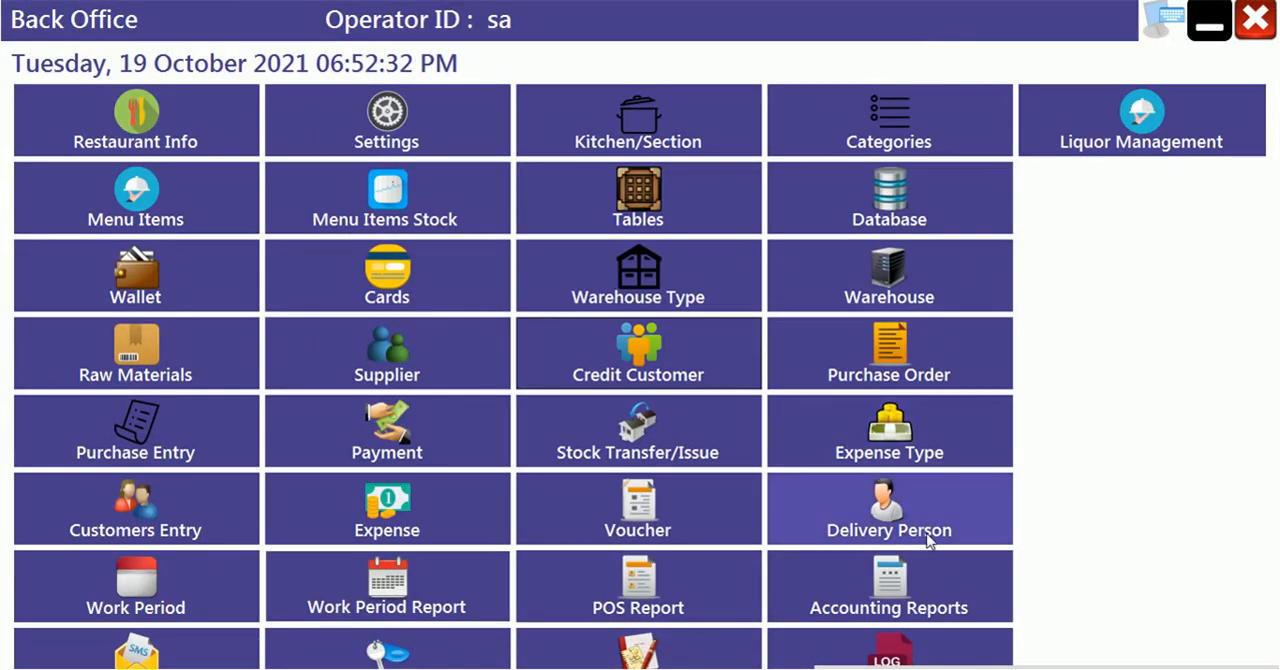
- Examine the General Daybook accounting report for 19/10/2021, including the voucher expenses and balances, and close the reports
click(874, 597)
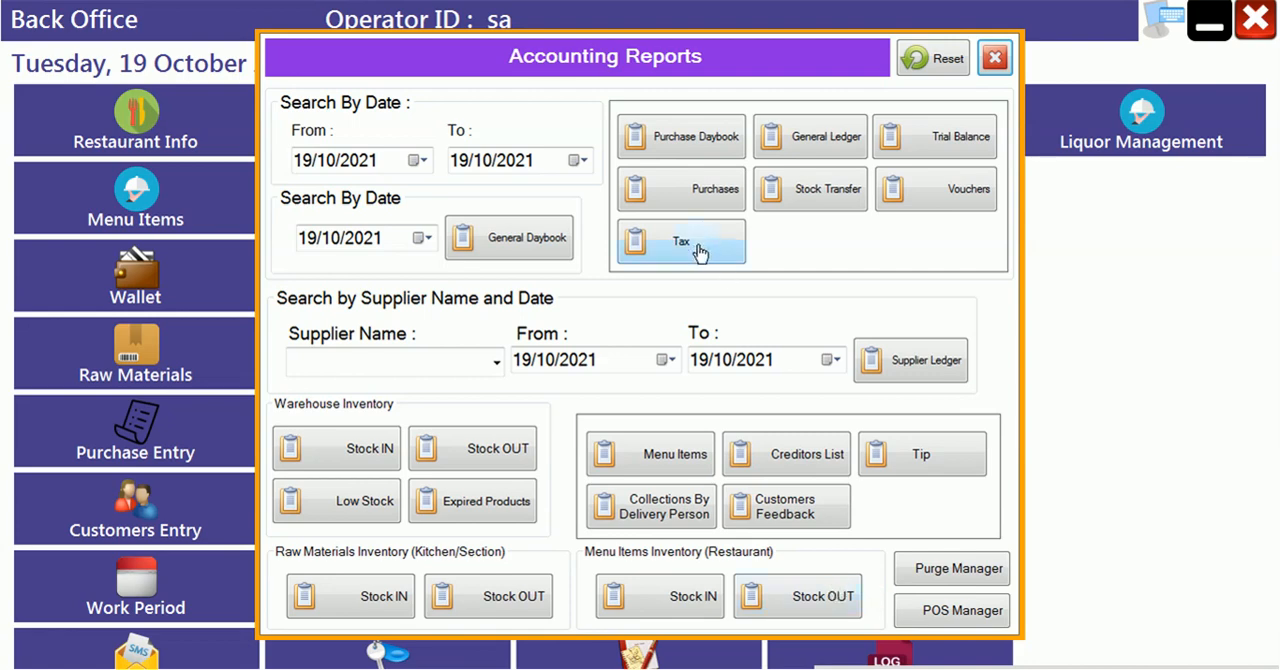
click(522, 238)
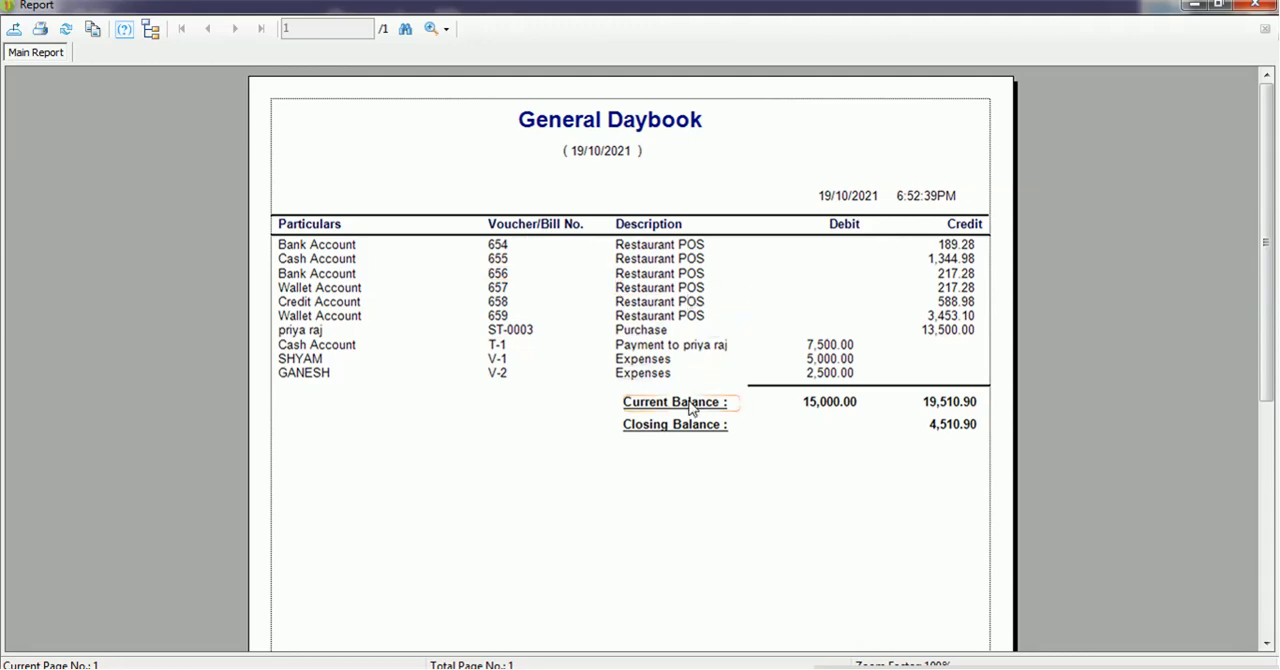
click(1262, 6)
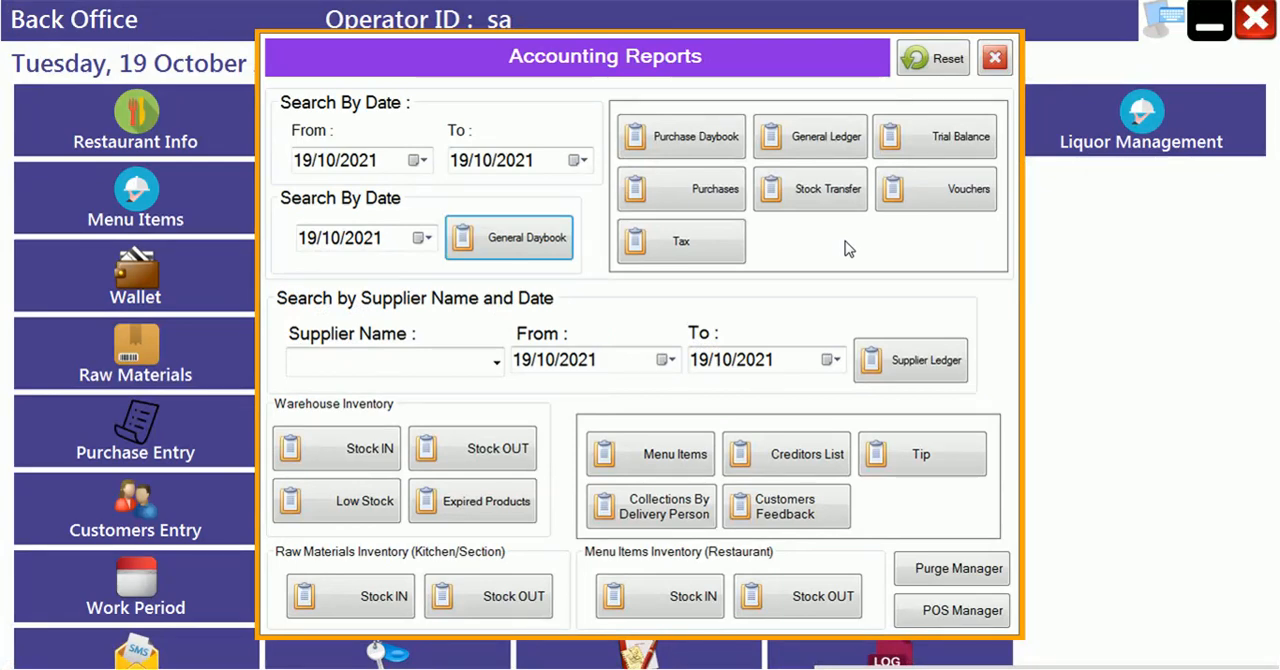
click(992, 62)
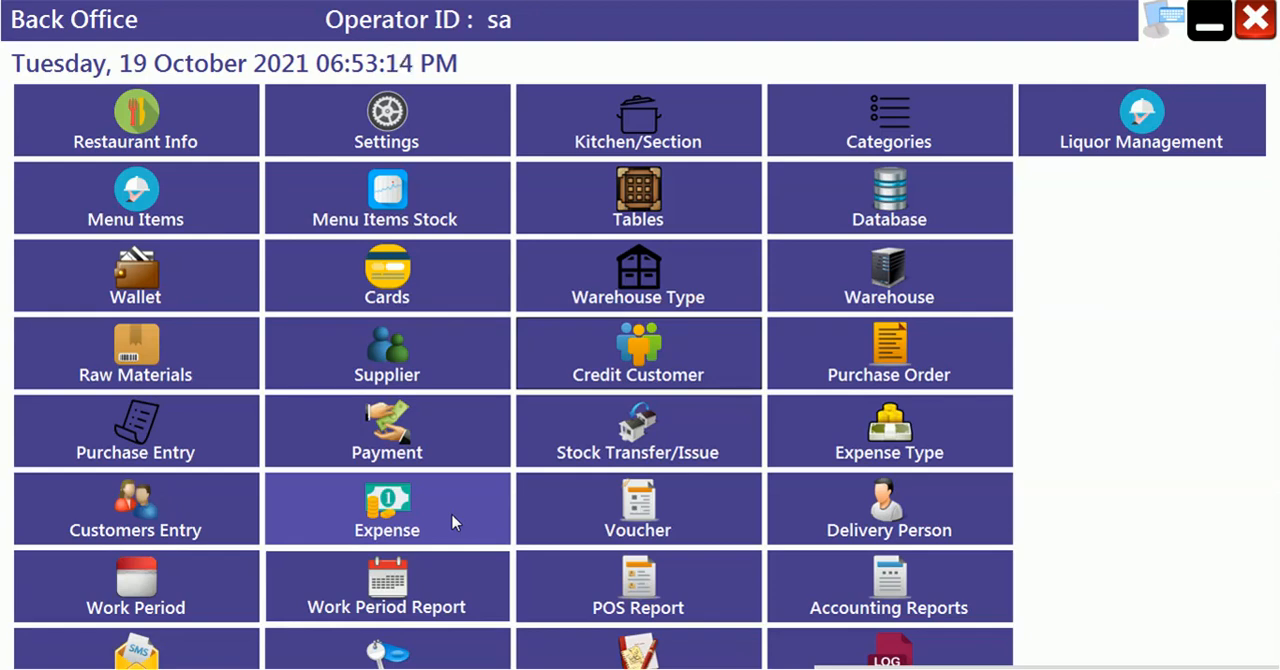
- Reopen the voucher form from the back office
click(632, 533)
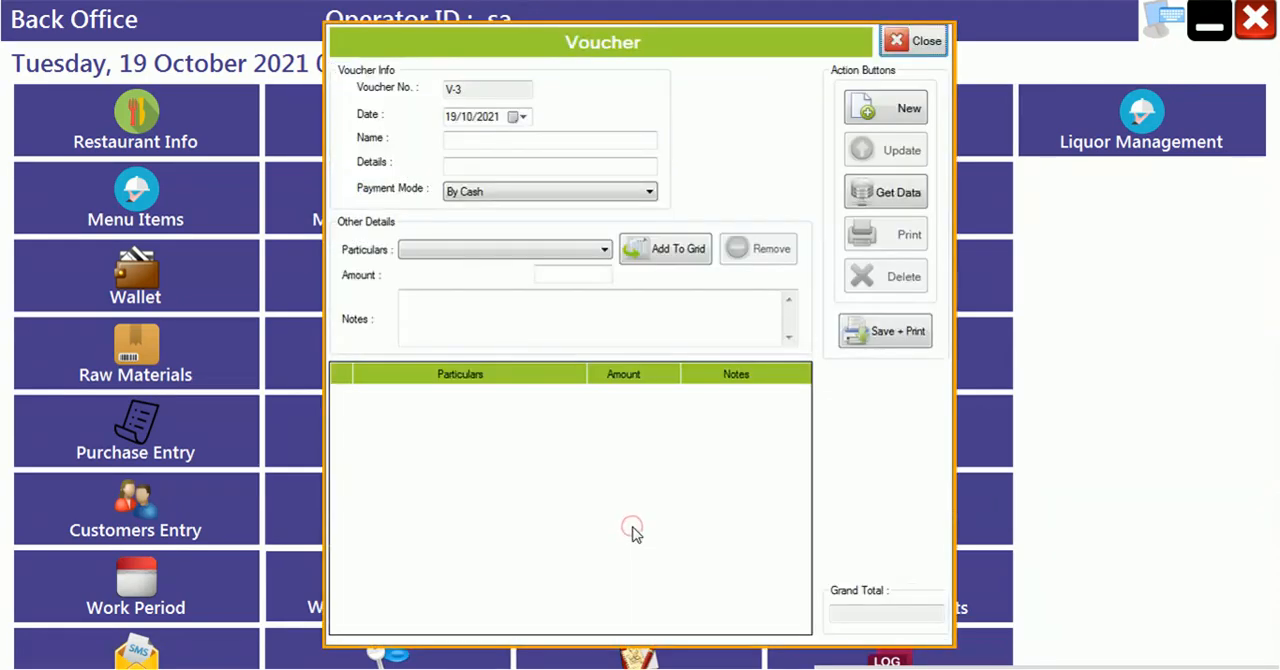